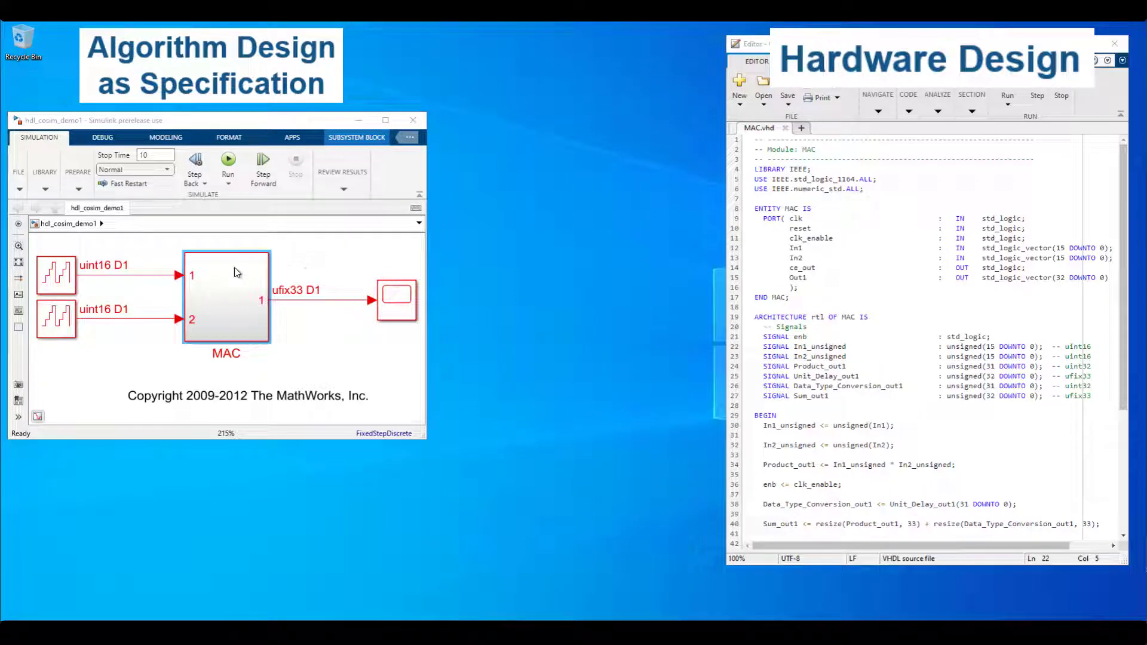
Focus the hdl_cosim_demo1 MAC model and highlight the ENTITY MAC declaration in MAC.vhd
left_click(233, 268)
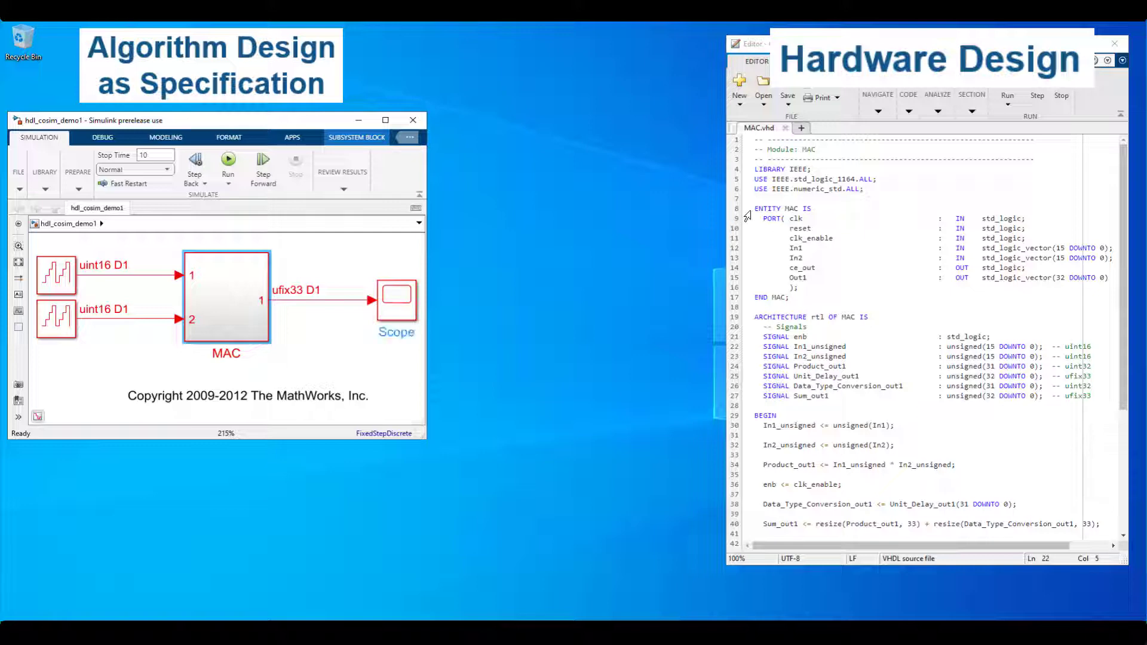
left_click_drag(754, 209, 831, 299)
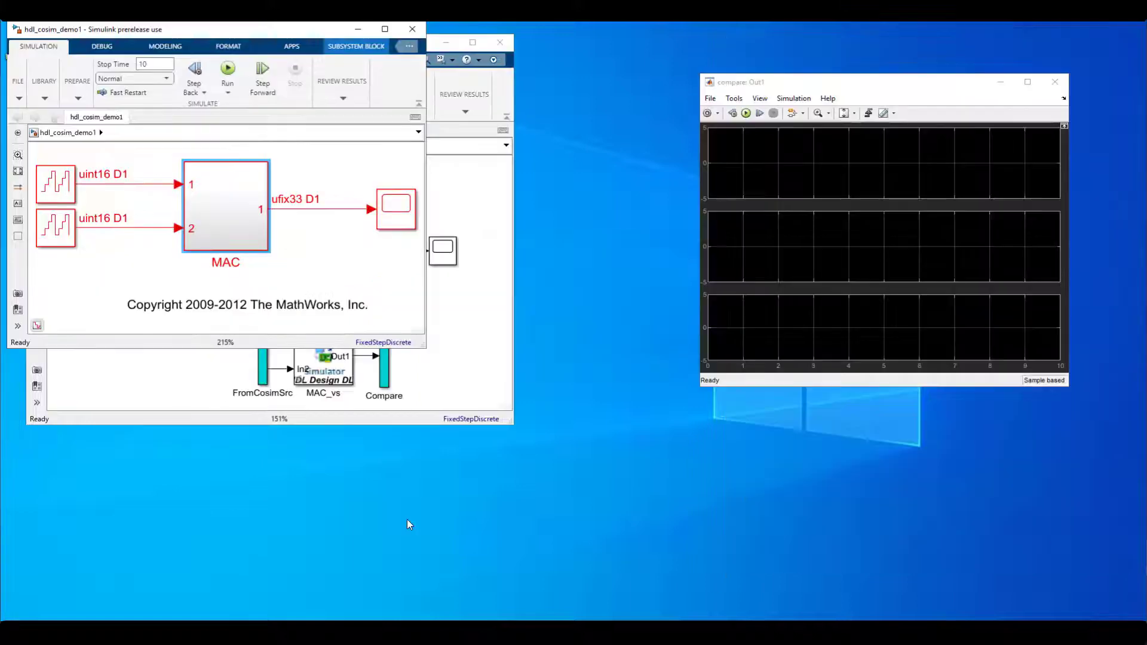
Run gm_hdl_cosim_demo1_vs and autoscale the scope to show the full traces
left_click(490, 189)
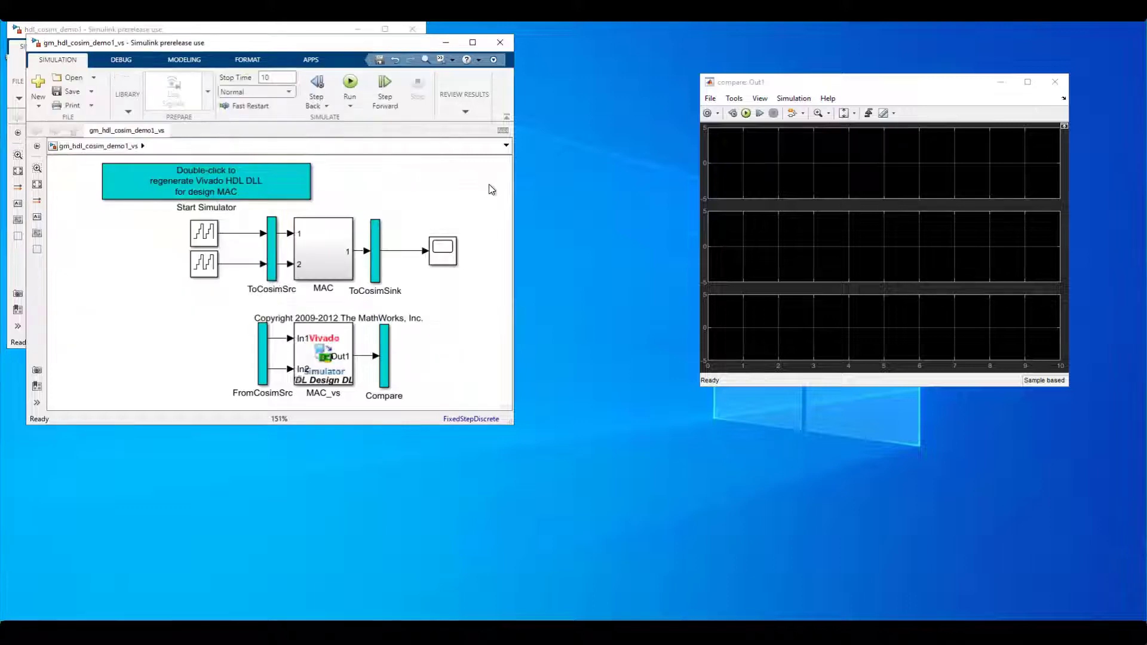
left_click(351, 85)
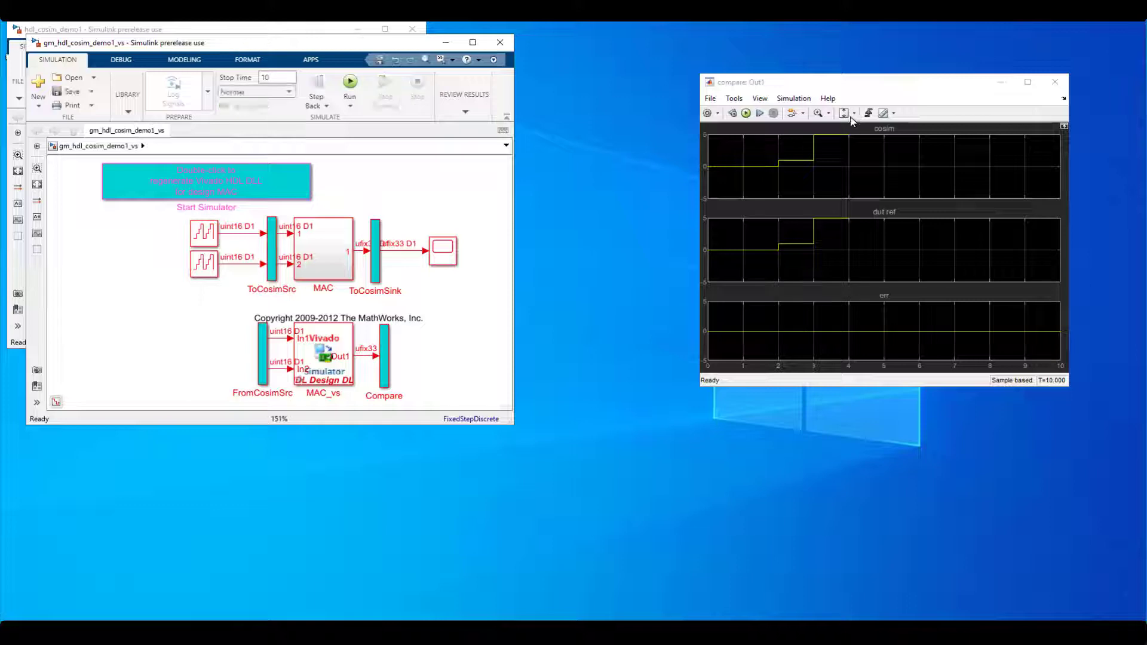
left_click(852, 115)
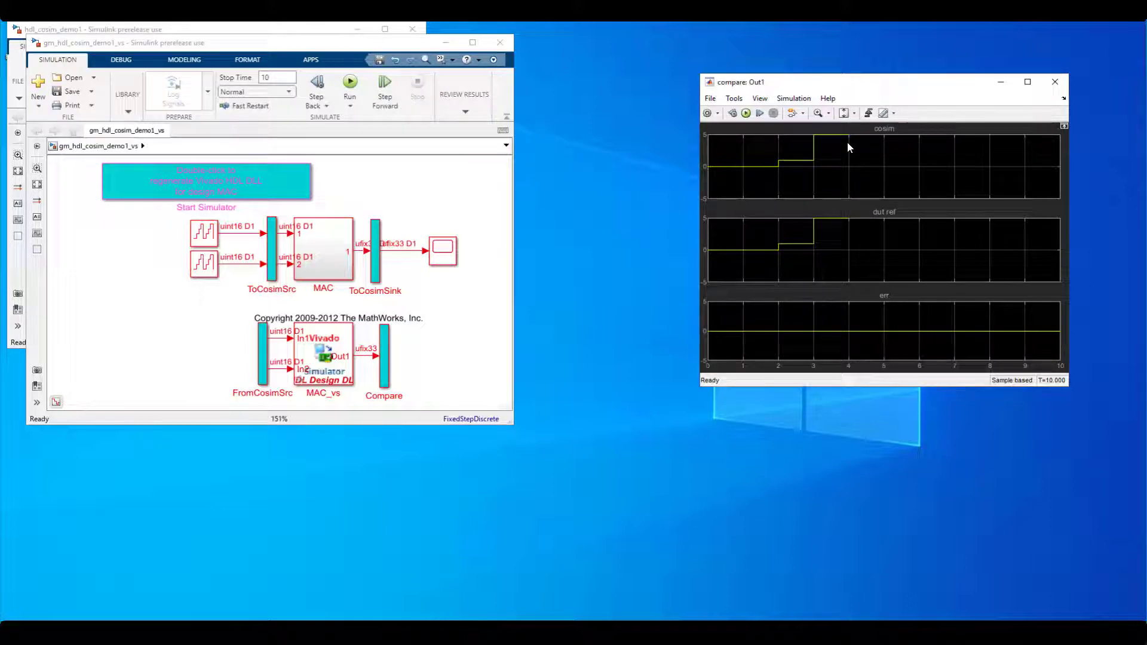
left_click(846, 143)
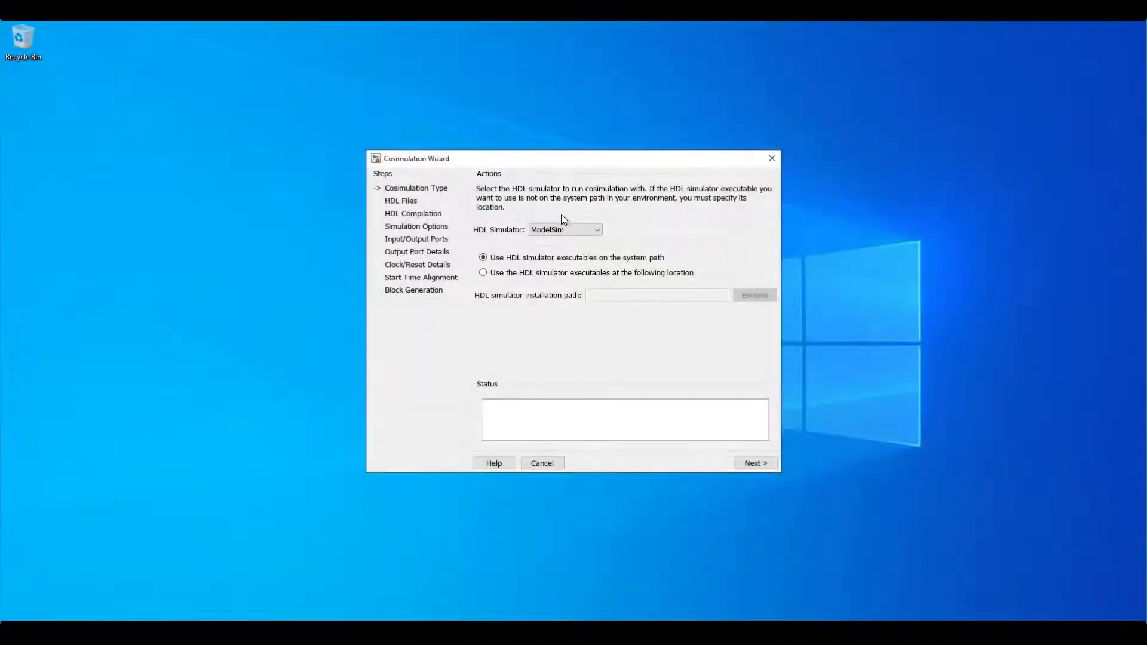
Choose Vivado Simulator, then enable Test Bench cosimulation model generation with Xilinx Vivado Simulator
left_click(597, 230)
left_click(559, 259)
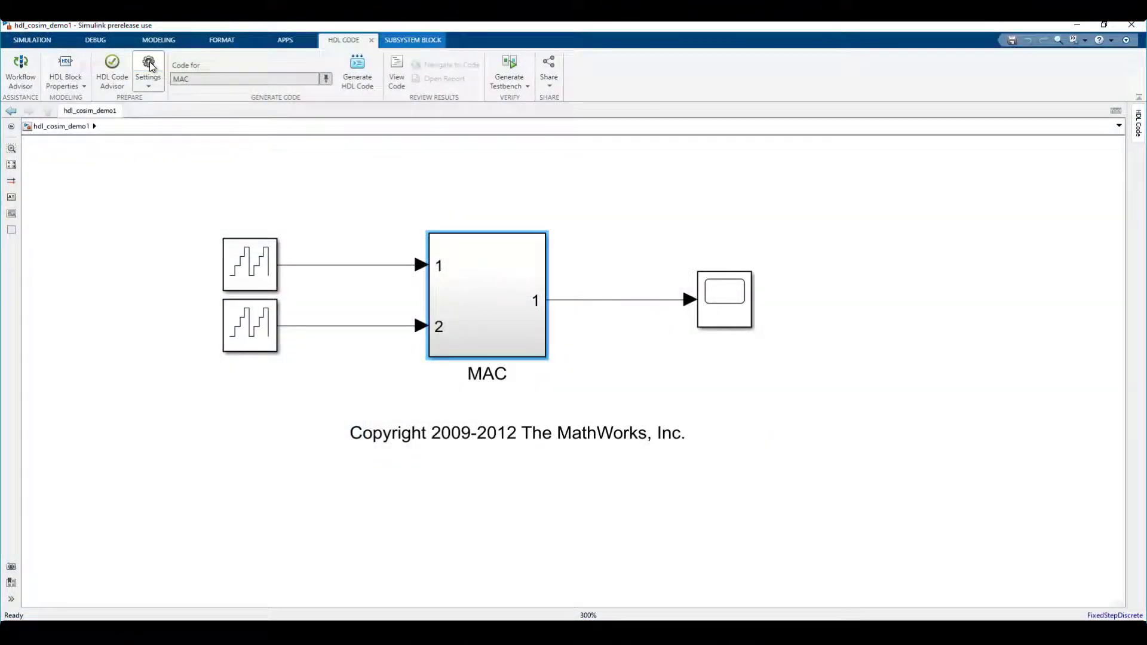
left_click(149, 64)
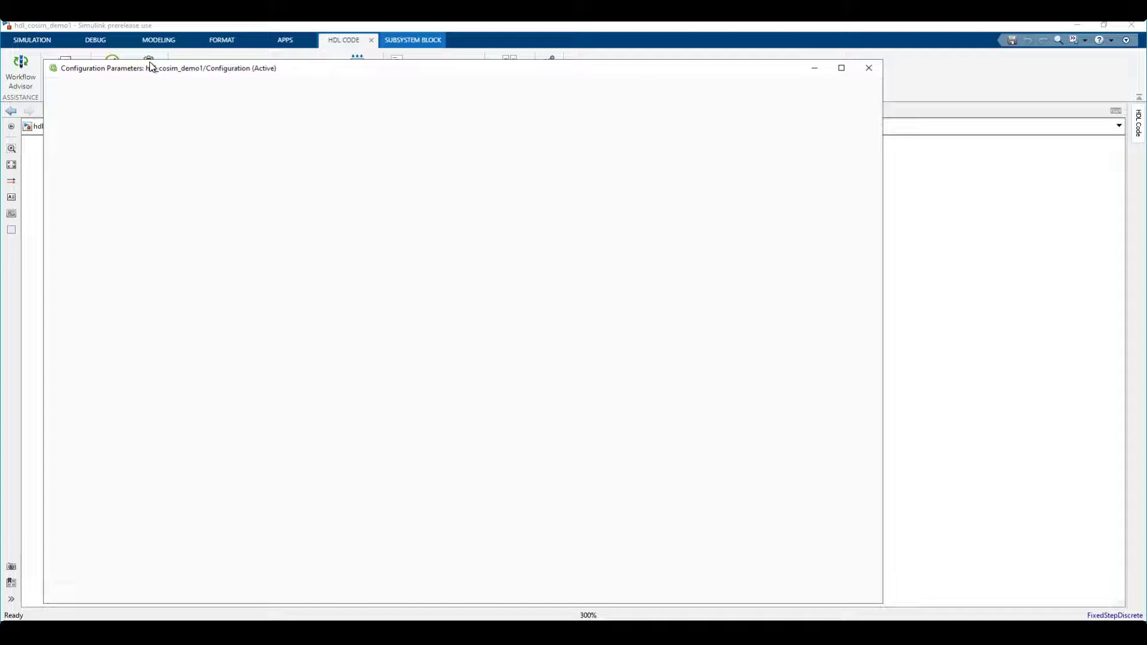
left_click(113, 286)
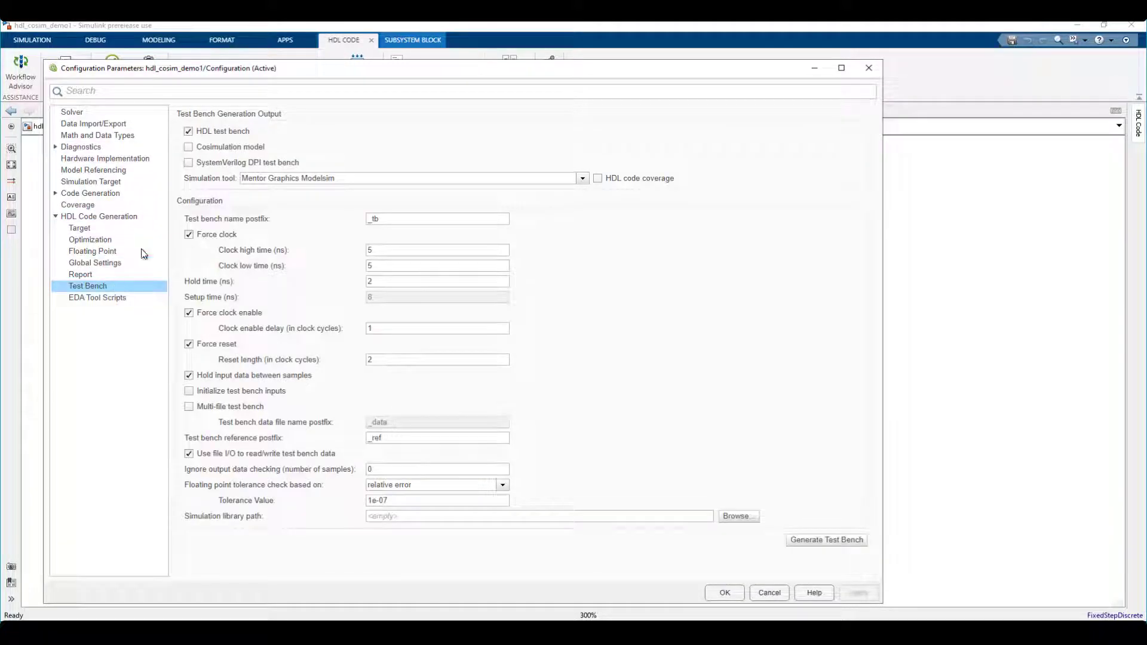
left_click(189, 148)
left_click(579, 179)
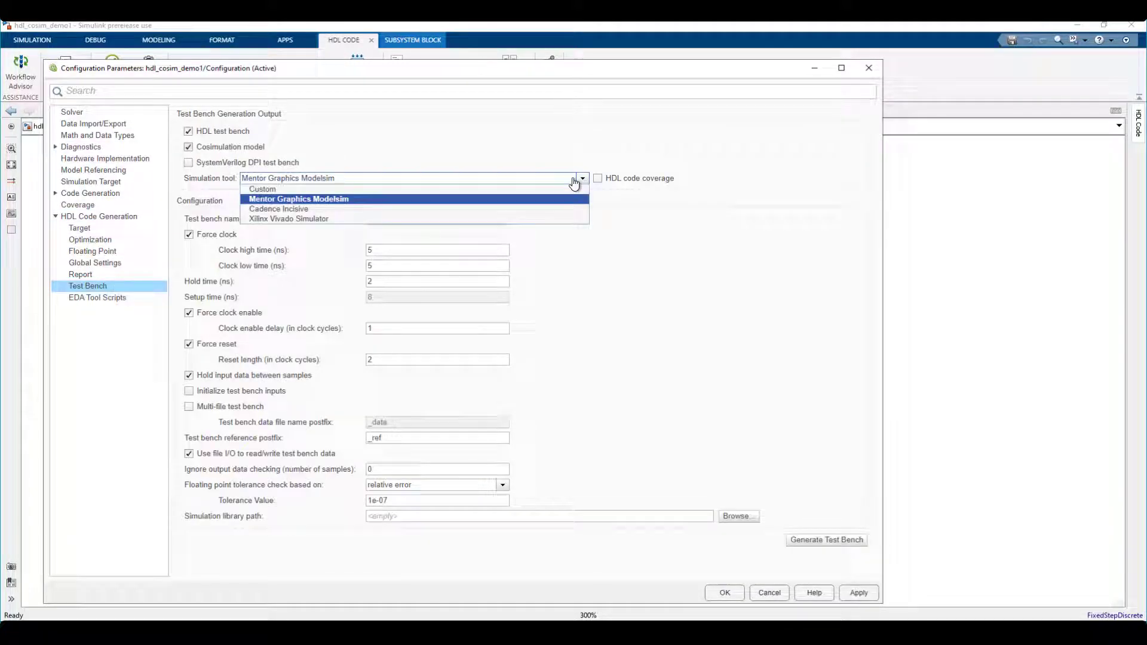
left_click(350, 220)
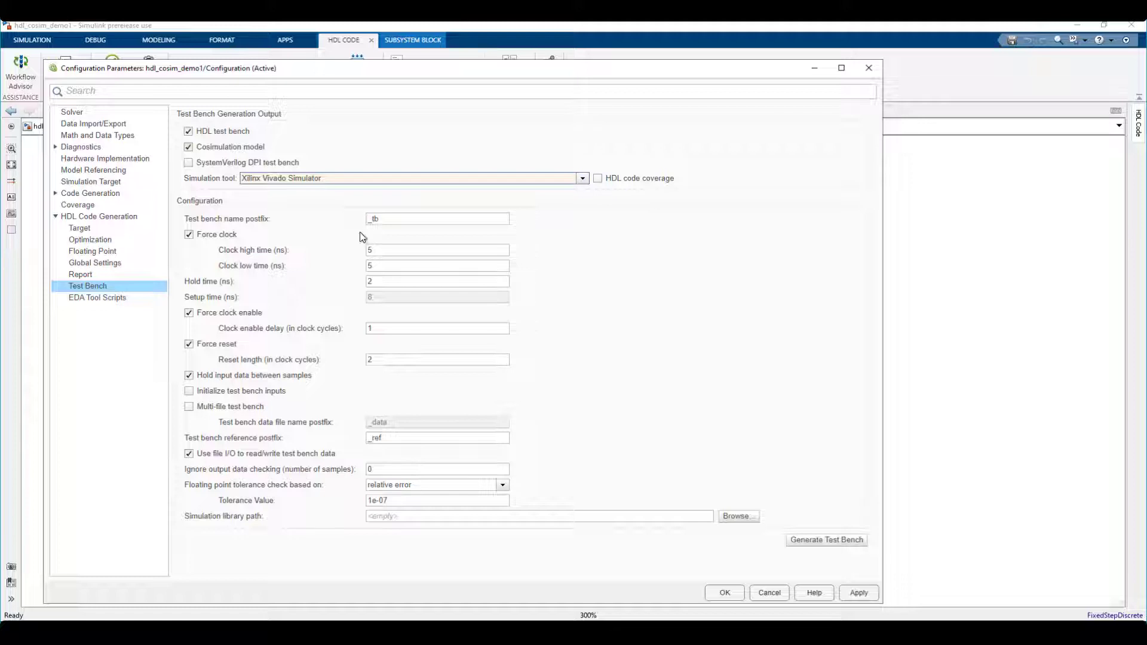
left_click(725, 593)
left_click(504, 88)
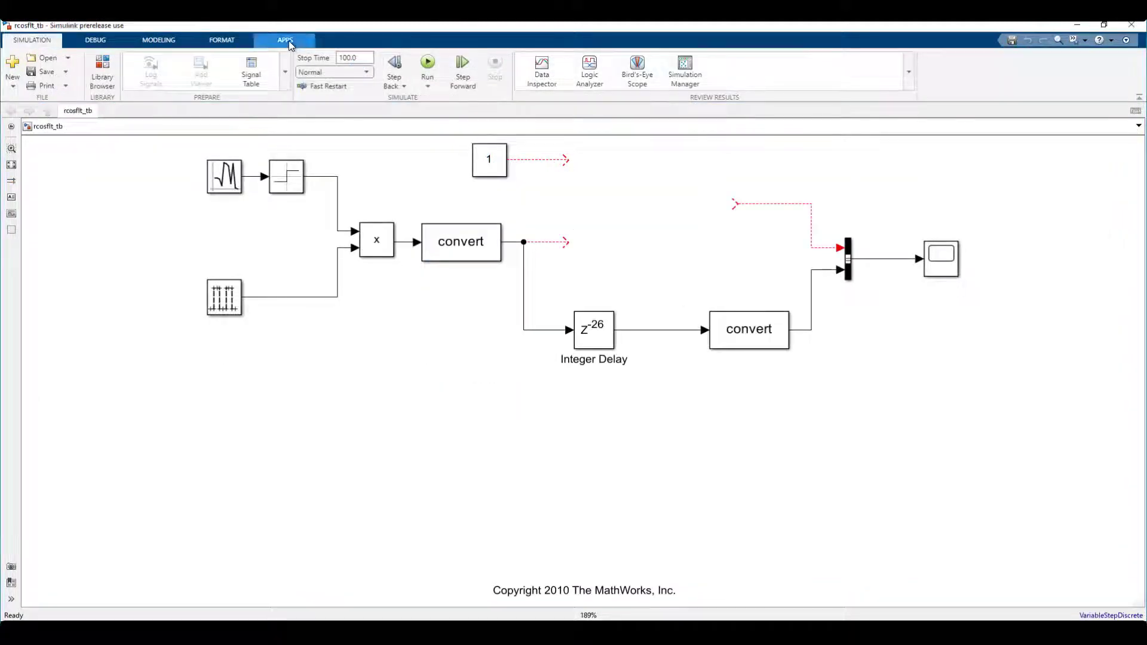
Start HDL Verifier's Import HDL Files wizard with Vivado Simulator as the HDL simulator
left_click(285, 40)
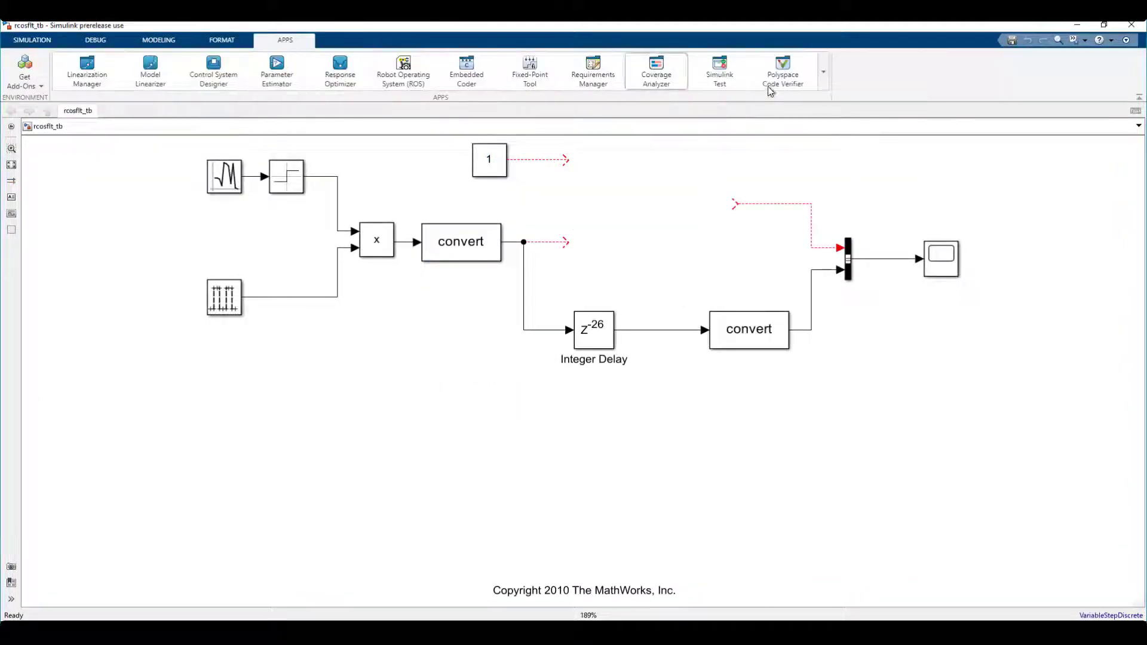
left_click(823, 79)
left_click(261, 543)
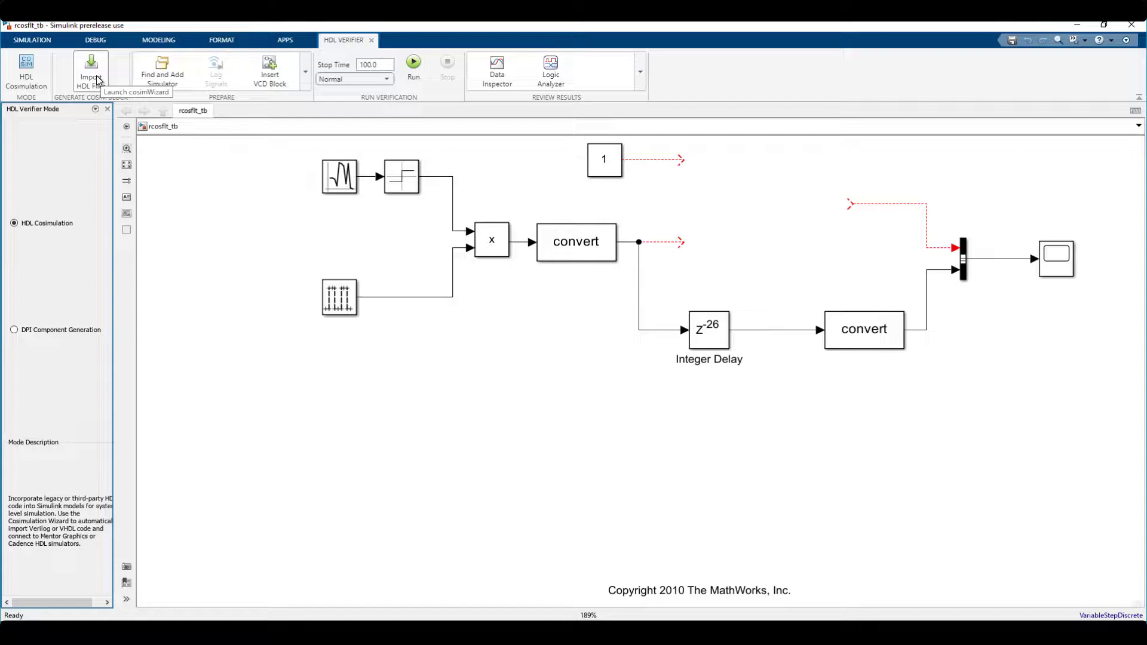
left_click(97, 78)
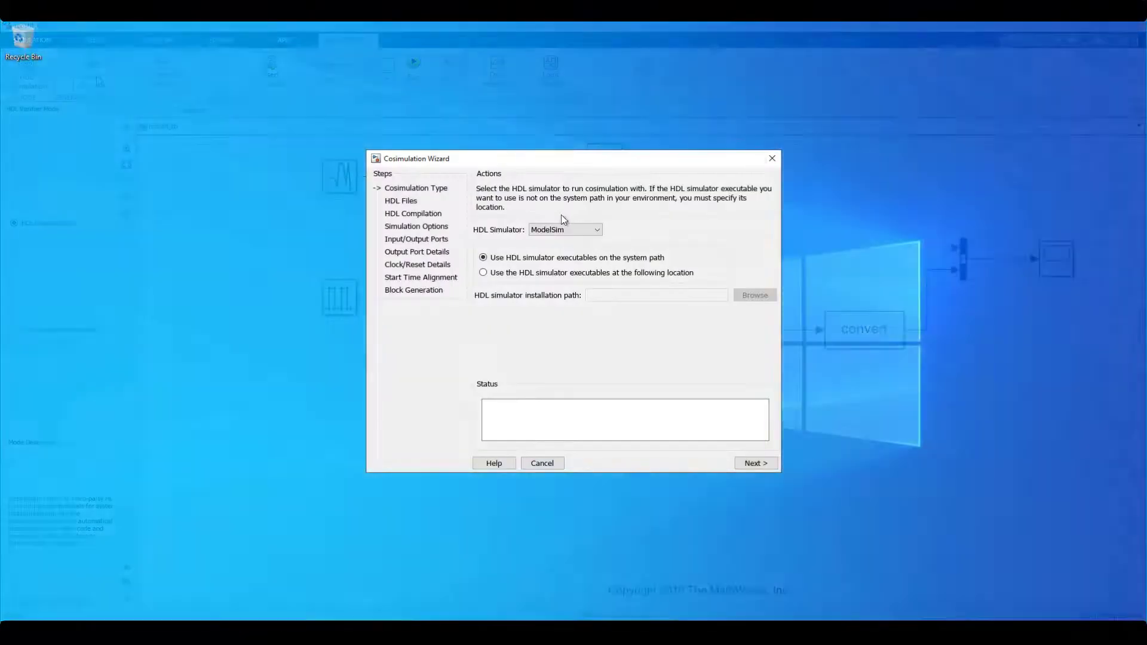
left_click(562, 230)
left_click(559, 257)
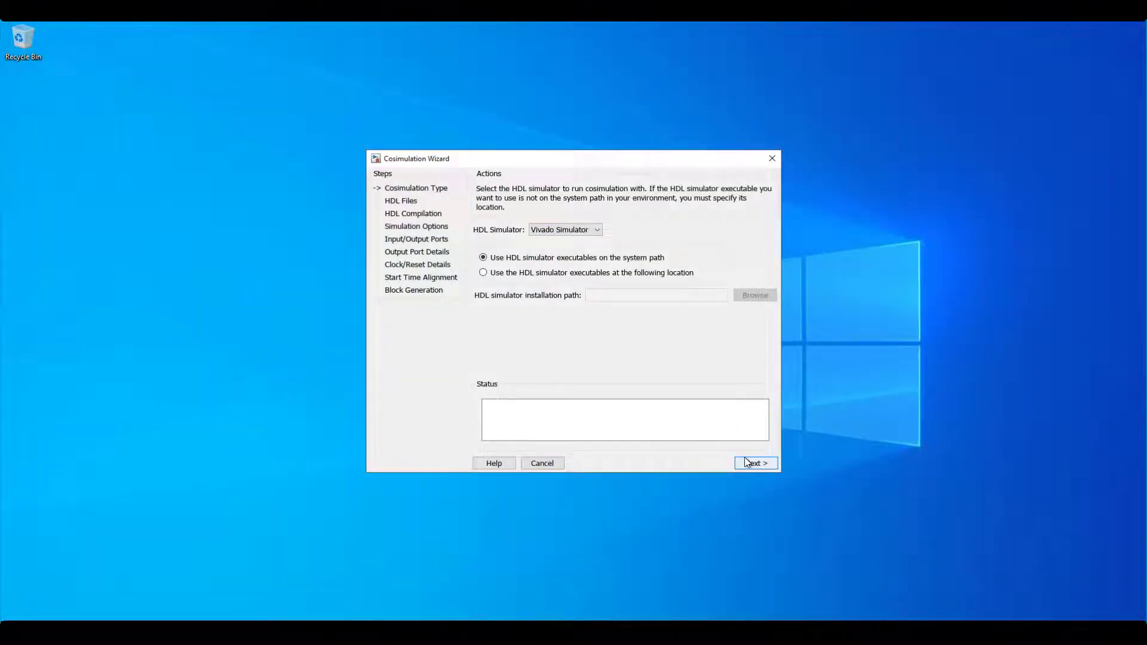
left_click(751, 463)
Add rcosflt_rtl.v, review its module port declaration, and advance to compilation
left_click(747, 258)
left_click(507, 289)
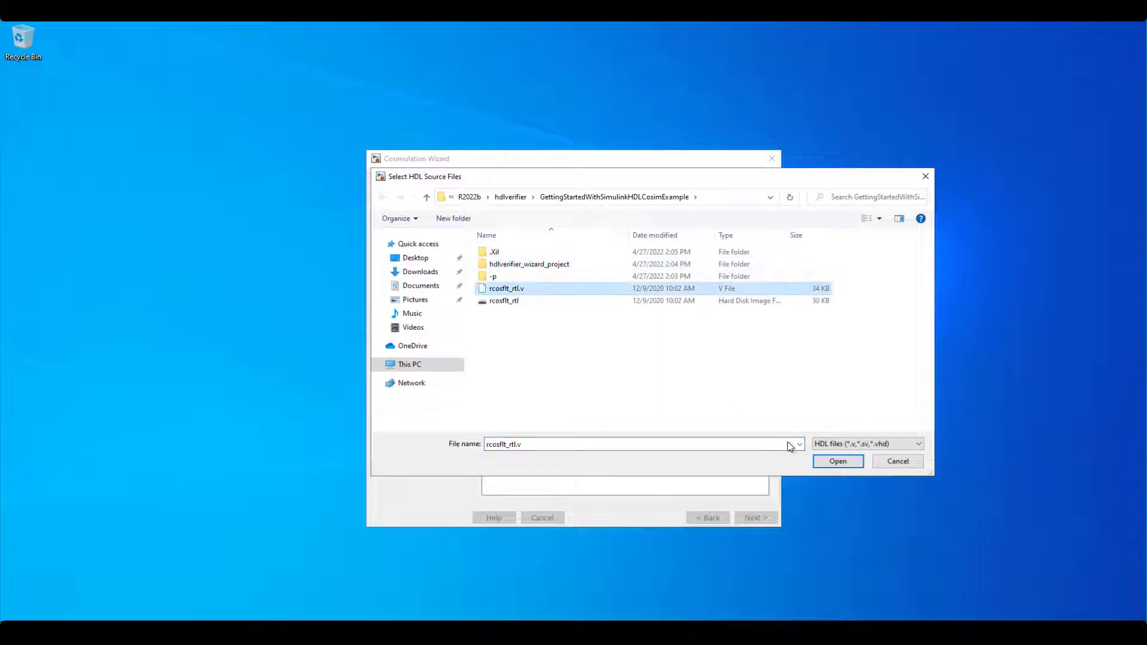
left_click(838, 460)
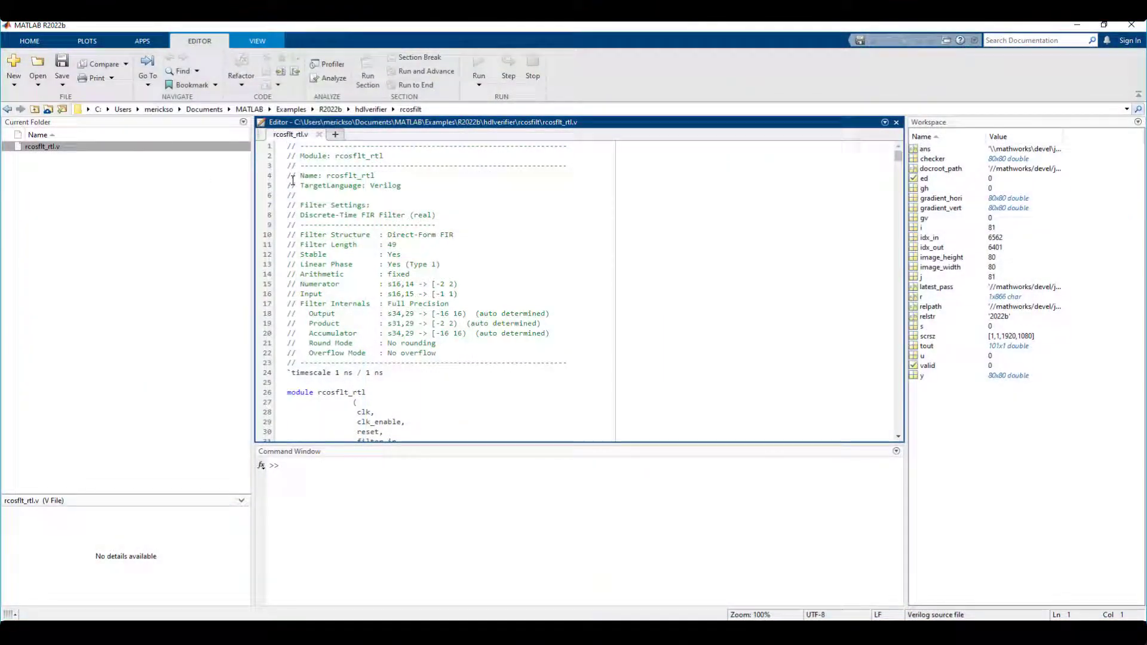
scroll(292, 179, "down", 4)
scroll(305, 197, "down", 2)
scroll(311, 209, "down", 2)
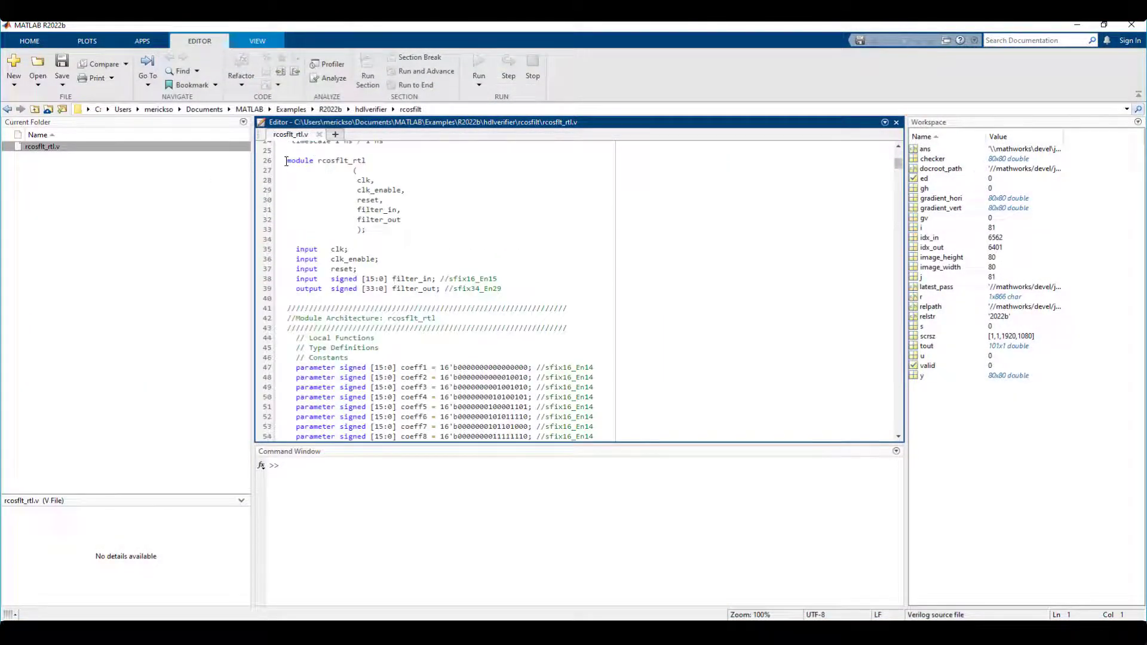
left_click_drag(287, 161, 398, 235)
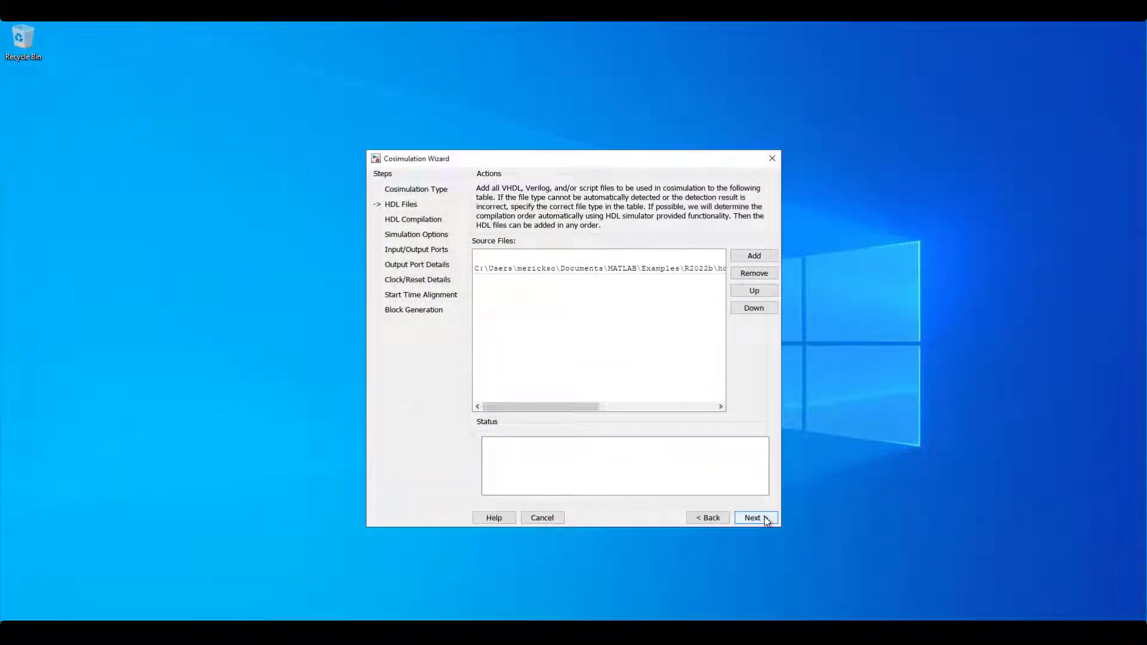
left_click(765, 518)
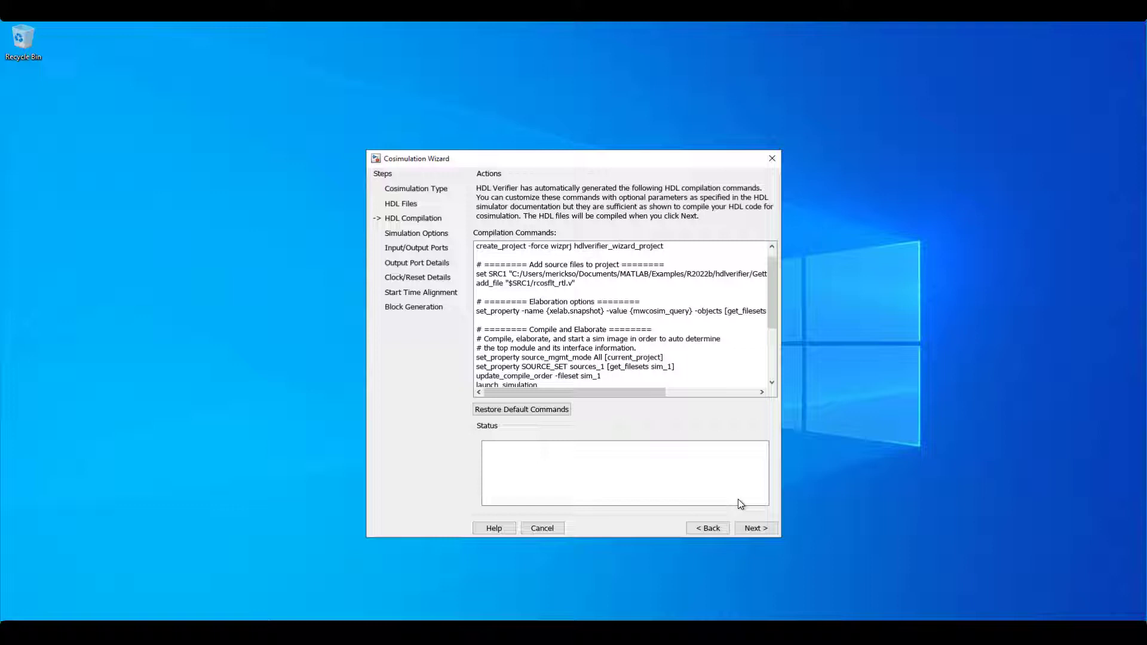
mouse_move(773, 306)
left_mouse_down()
mouse_move(773, 370)
mouse_move(773, 286)
left_mouse_up()
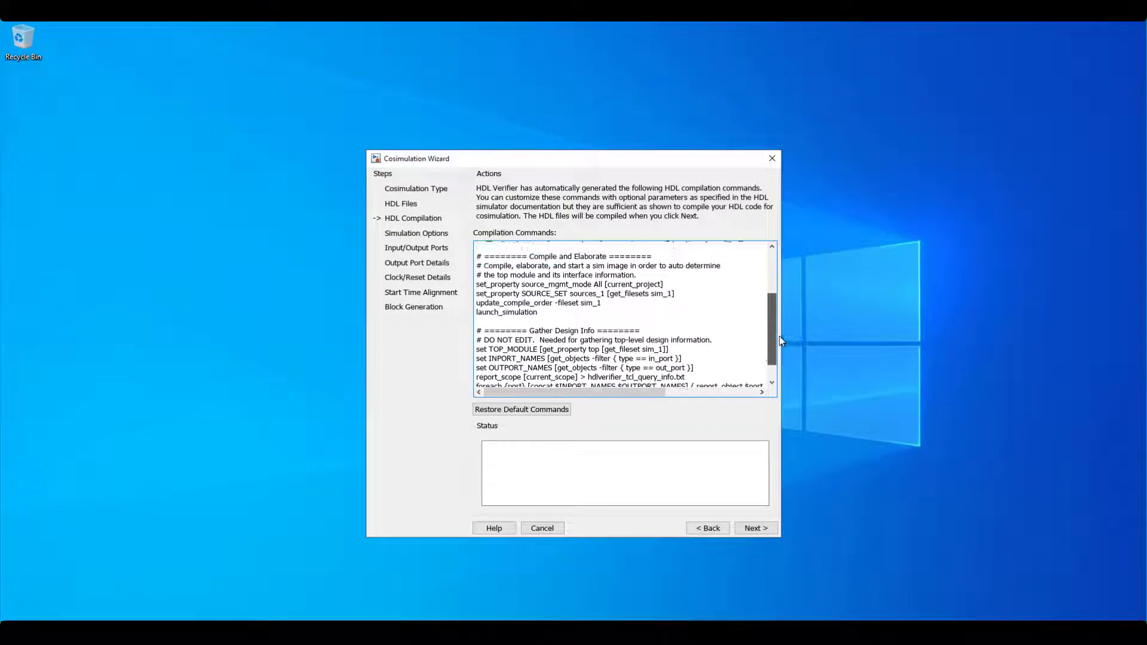
Compile the HDL files, set Debug internal signals to wave, and load the design
left_click(751, 527)
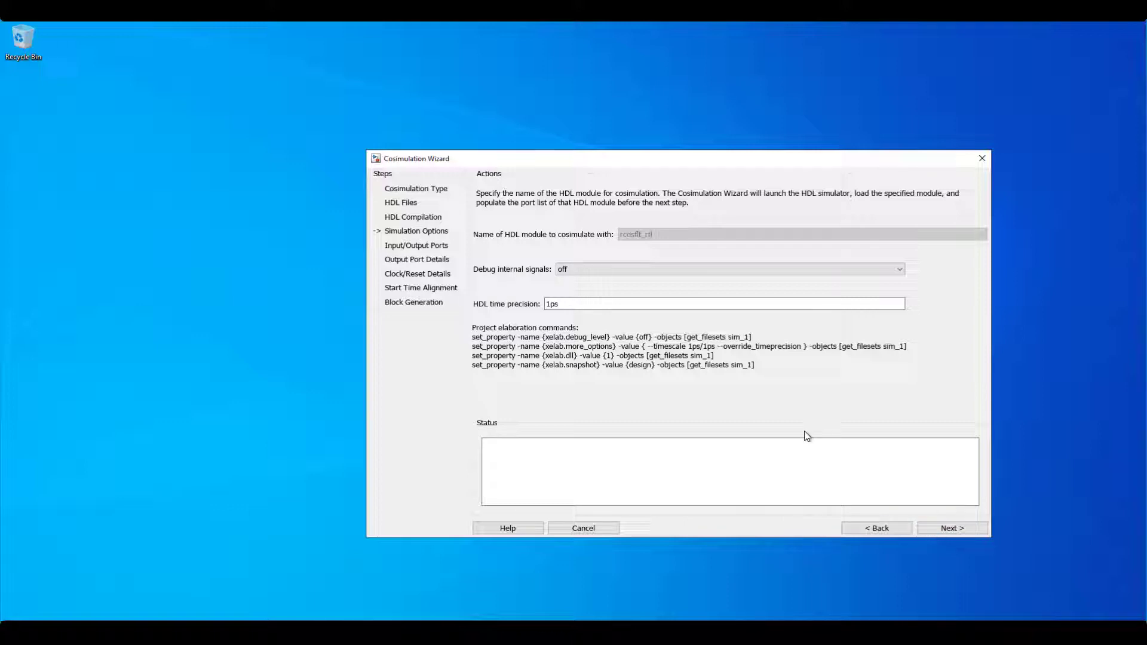
left_click(628, 269)
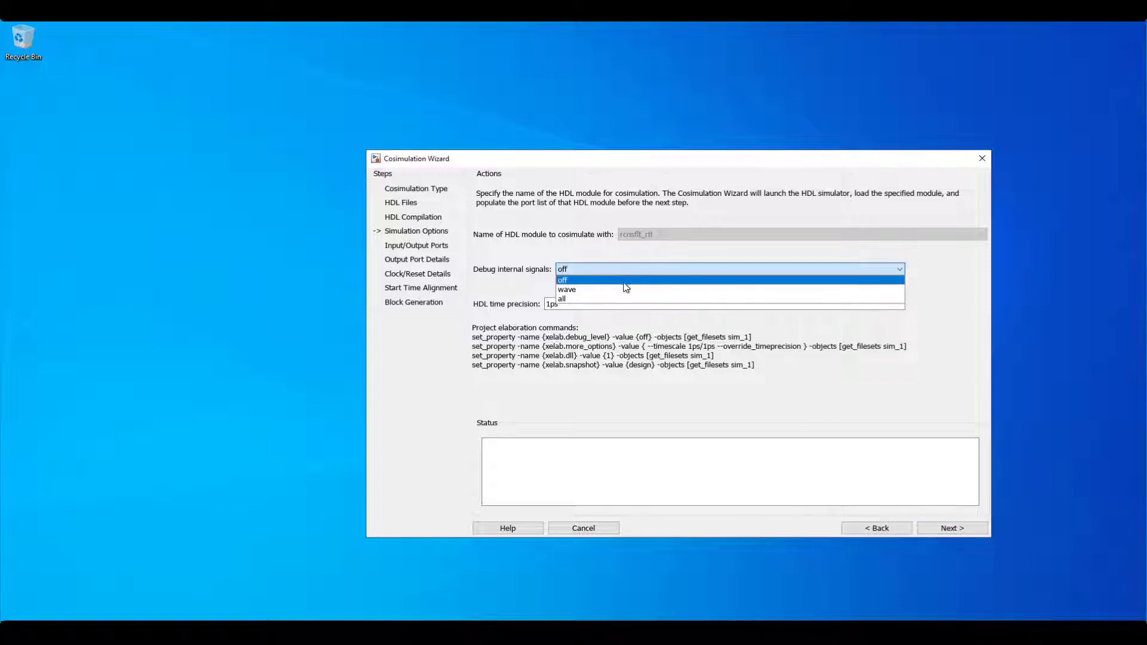
left_click(624, 289)
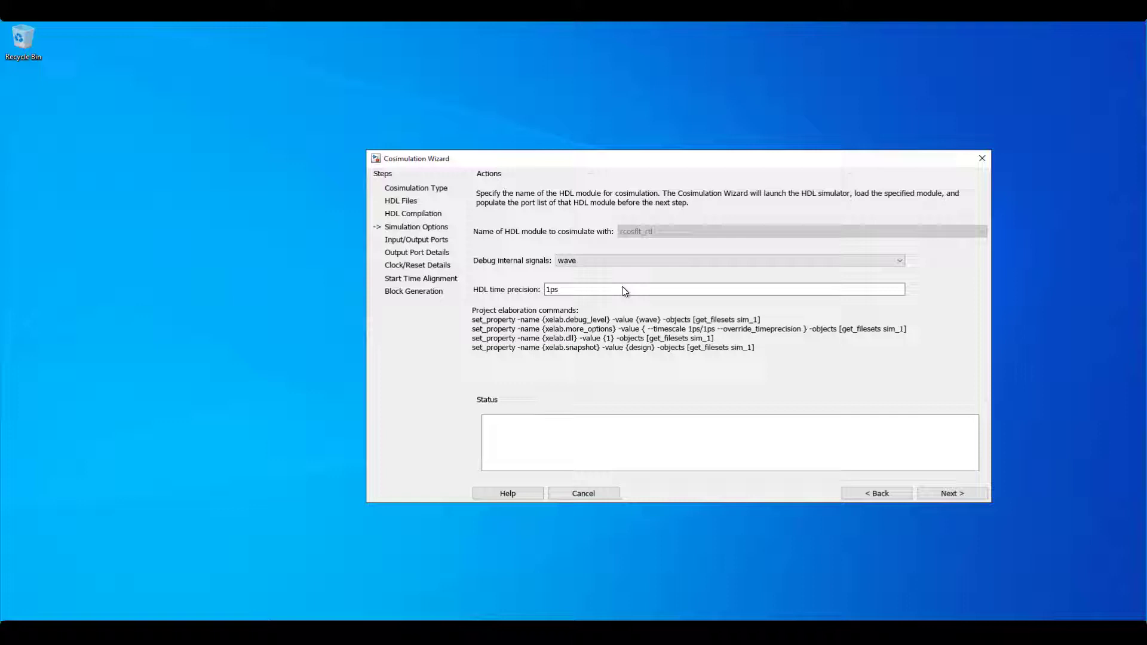
left_click(951, 494)
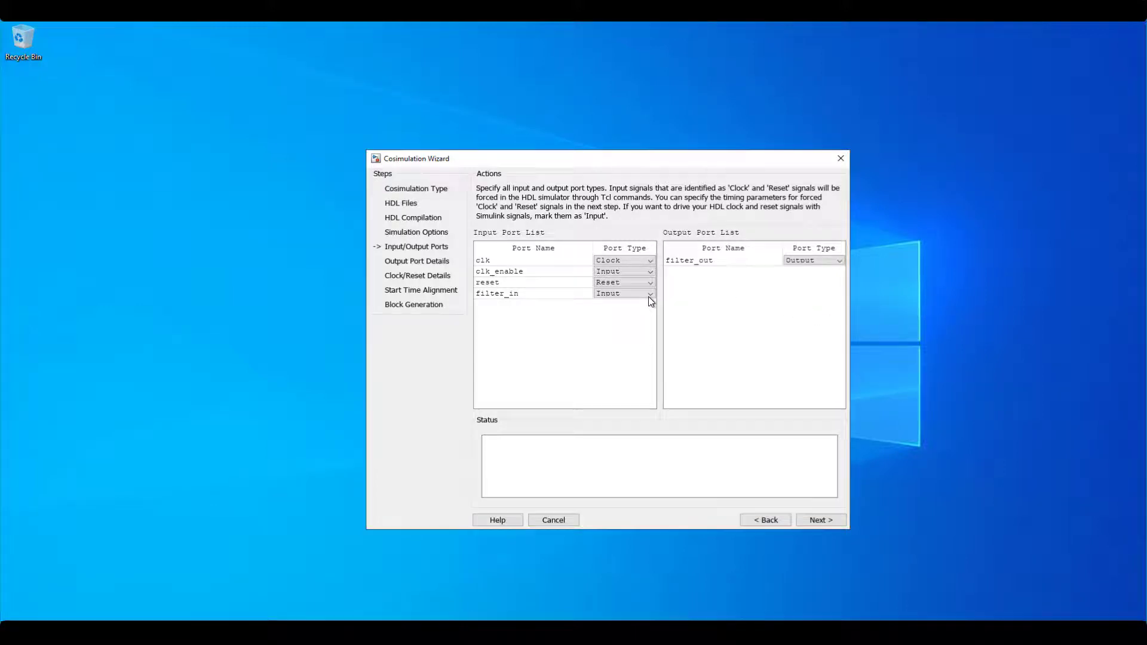
Make the filter_out output port fixed-point with fraction length 29
left_click(818, 520)
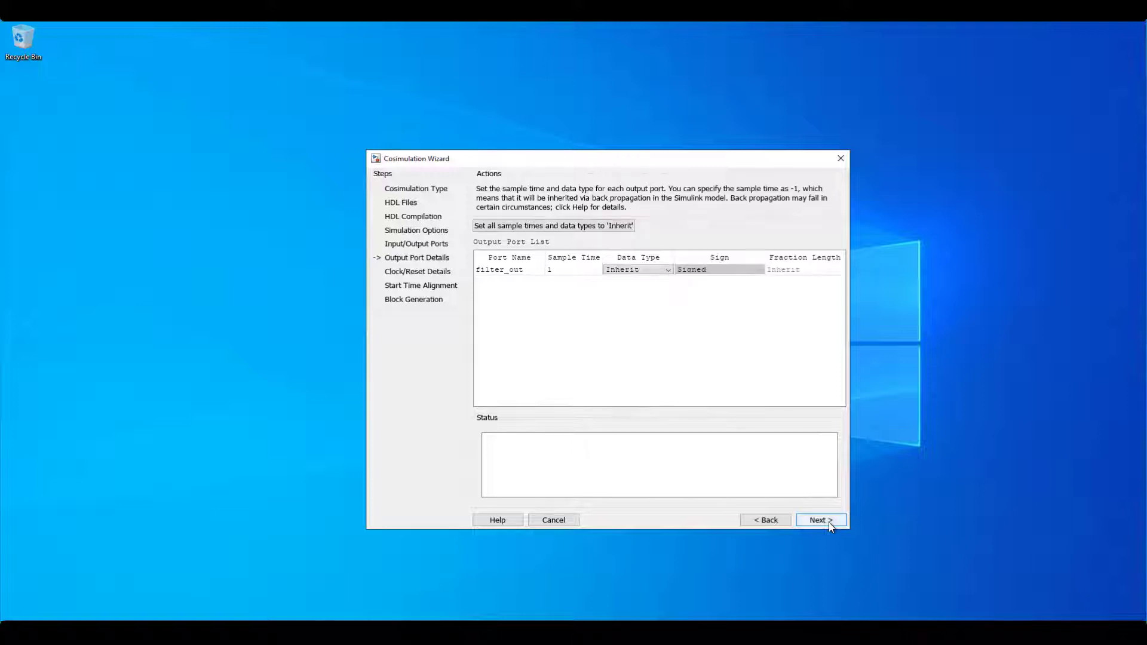
left_click(652, 270)
left_click(658, 289)
left_click(773, 273)
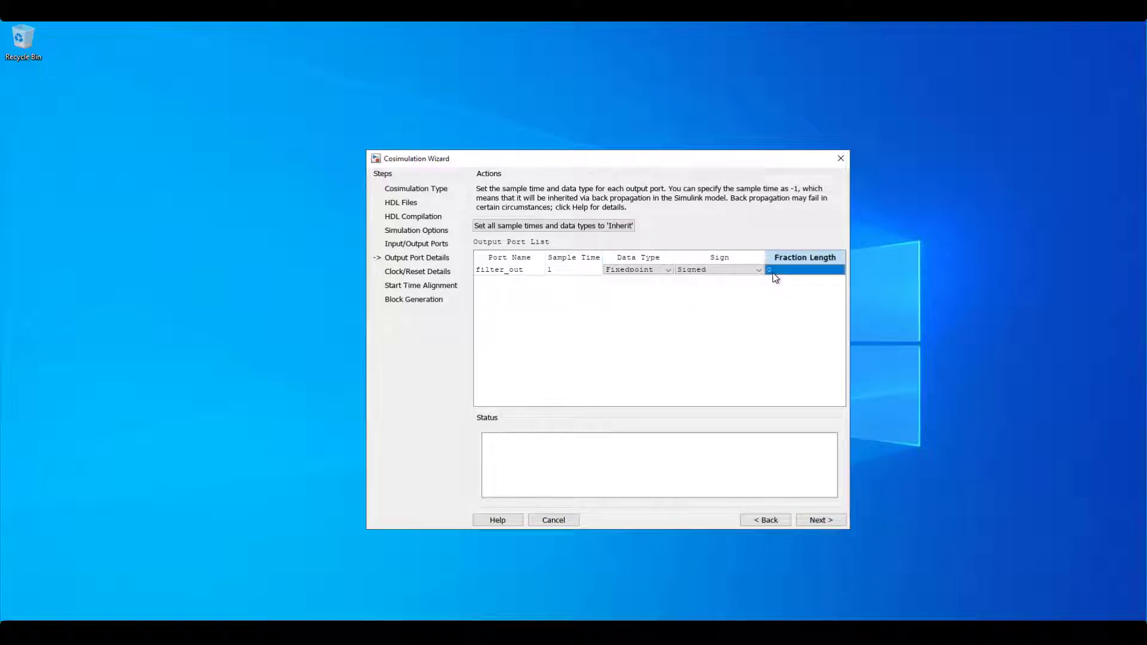
double_click(776, 277)
type("29")
key("Return")
Set the clk period to 20 ps and reset duration to 18 ps
left_click(814, 523)
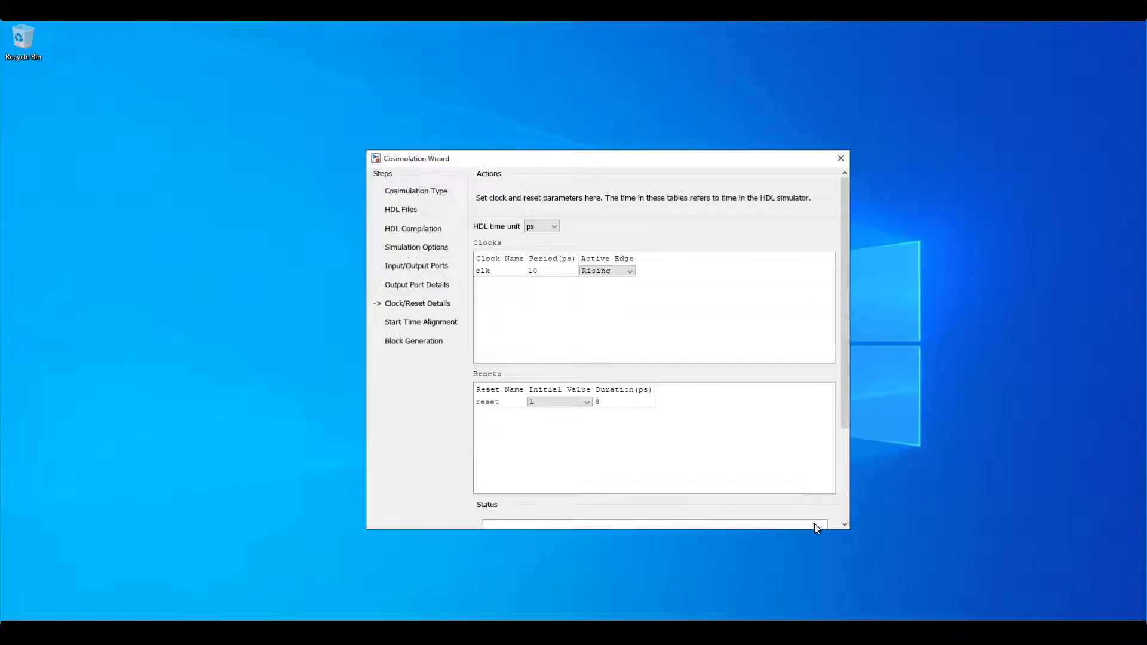
double_click(539, 273)
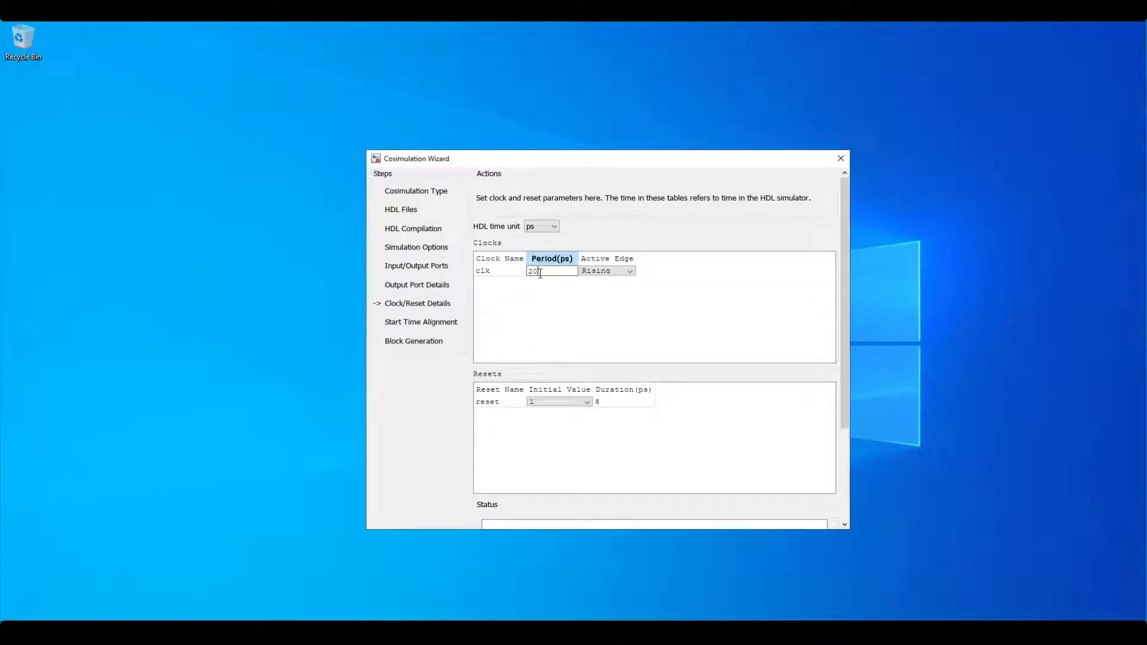
double_click(603, 401)
type("18")
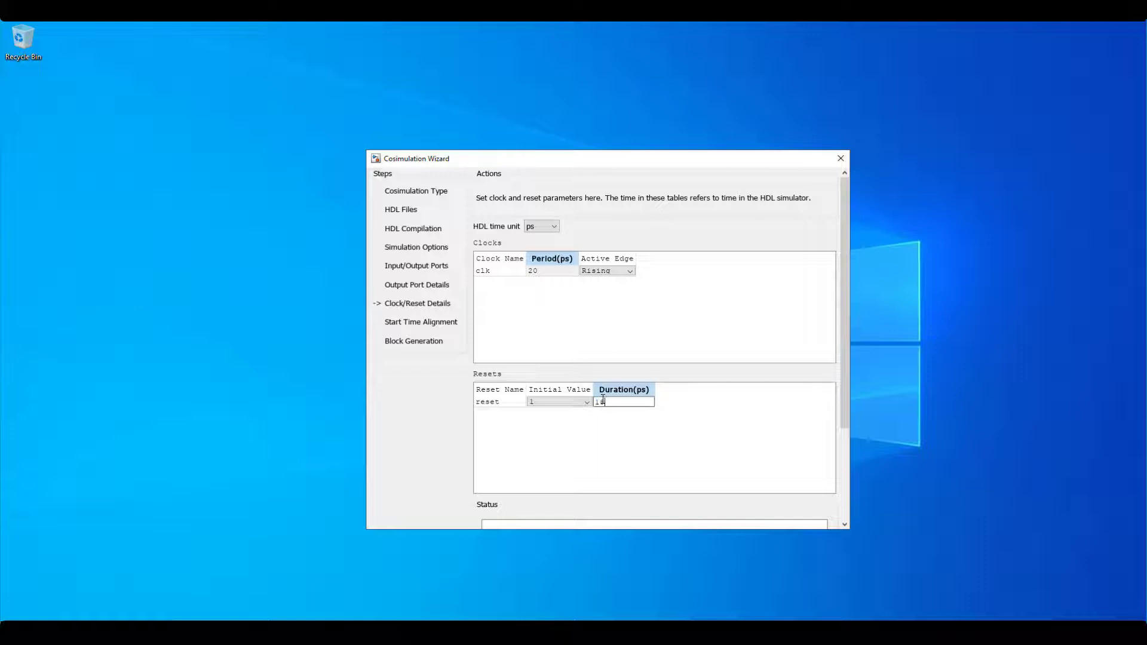
left_click_drag(843, 382, 840, 501)
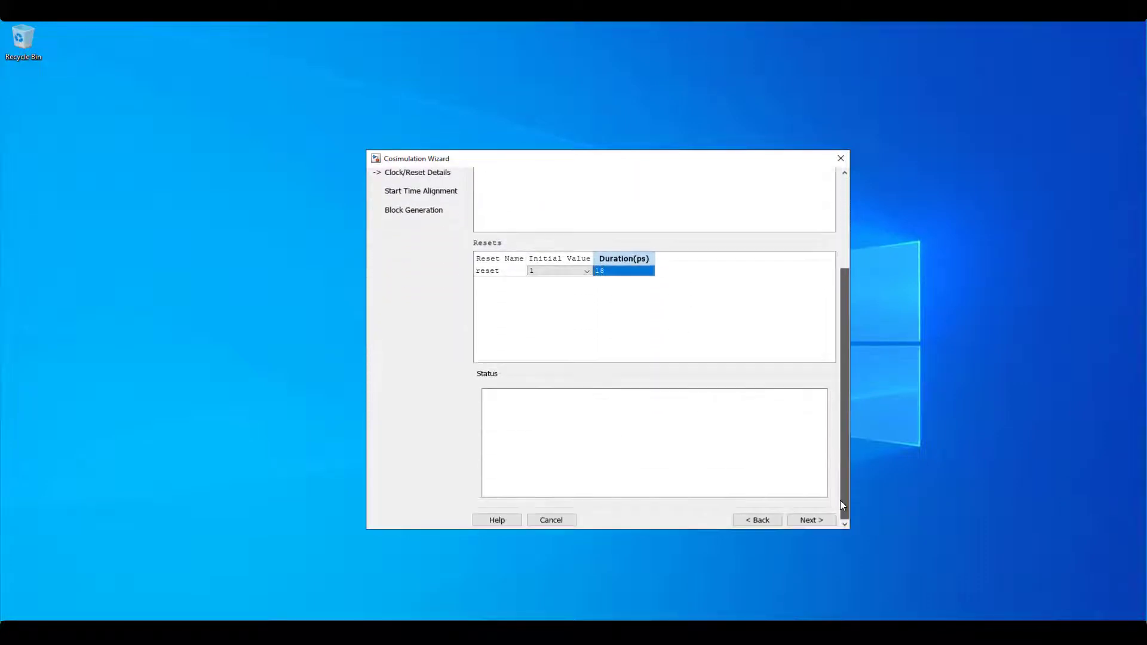
left_click(811, 518)
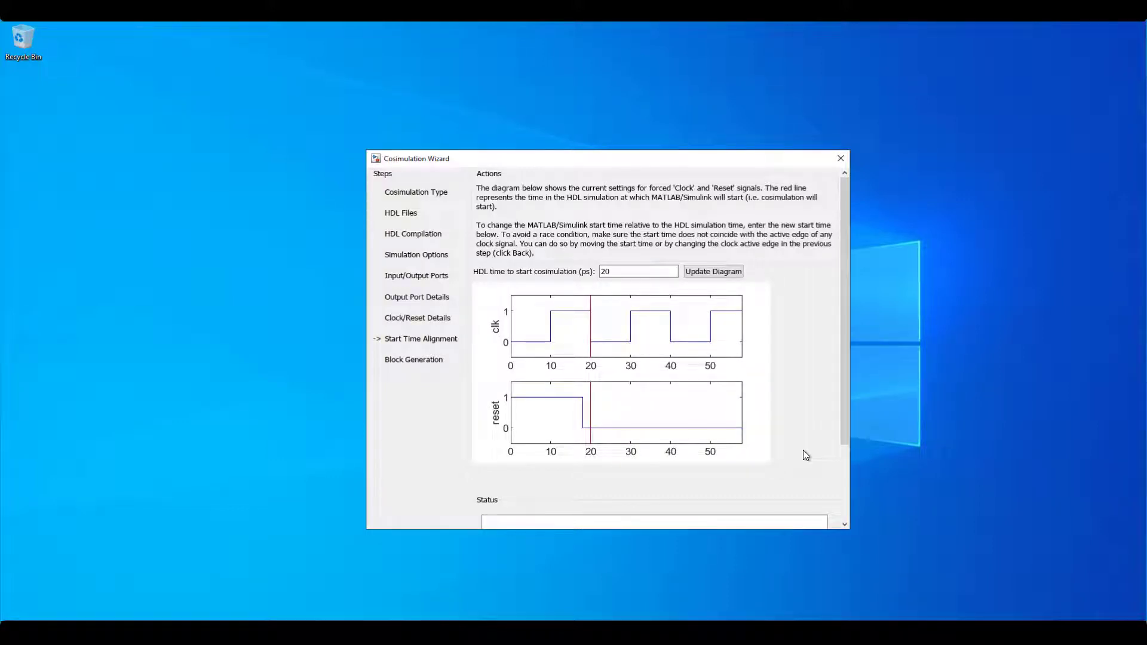
scroll(806, 453, "down", 2)
scroll(815, 463, "down", 1)
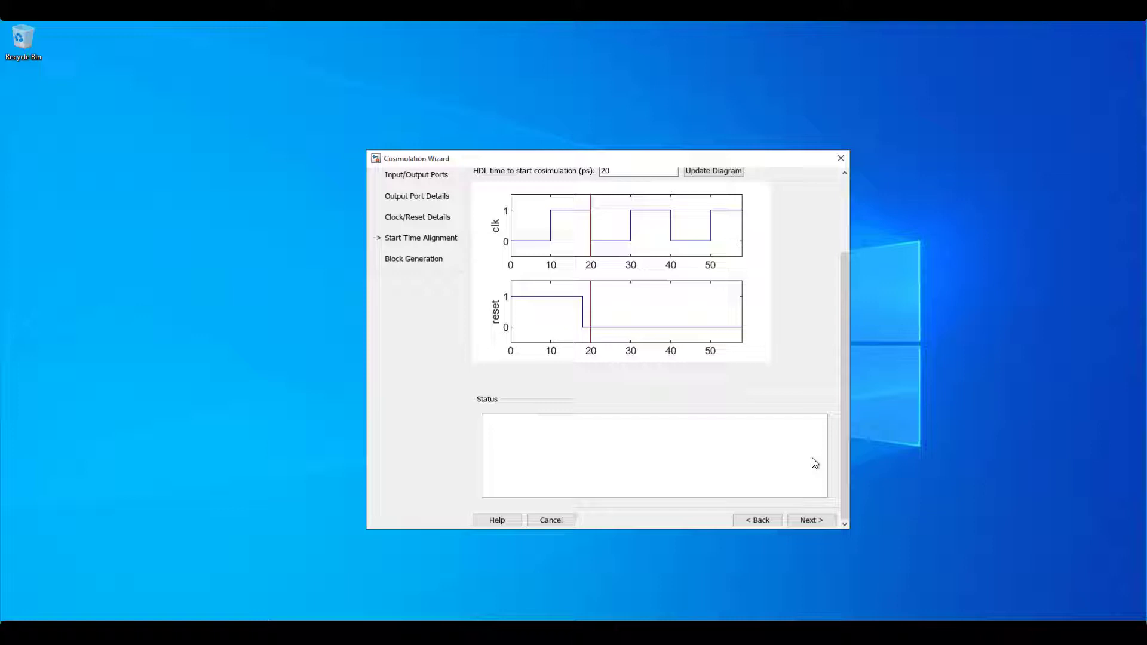
Replace automatic timescale with 1 s = 20 ps and generate the cosimulation blocks
left_click(811, 520)
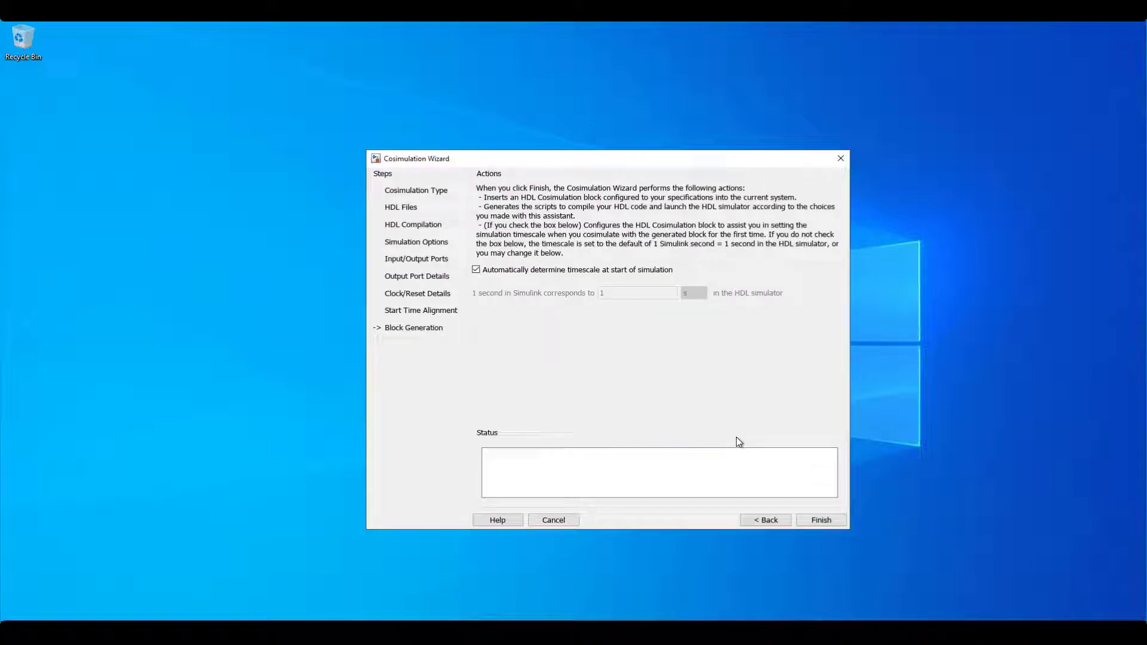
left_click(477, 270)
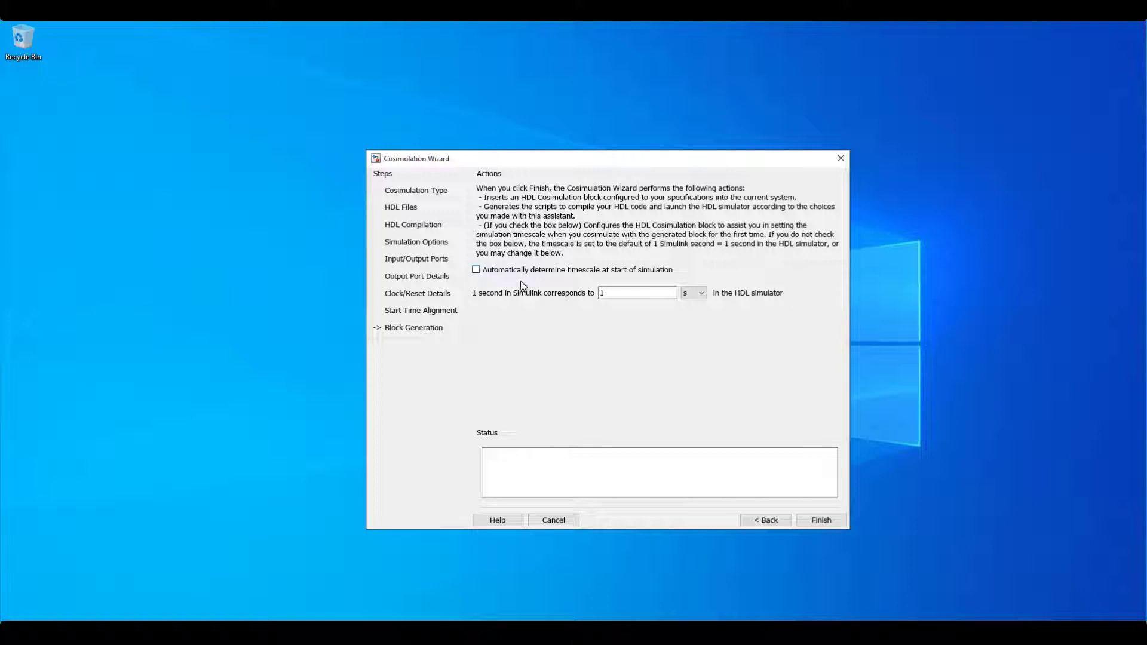
double_click(600, 293)
type("20")
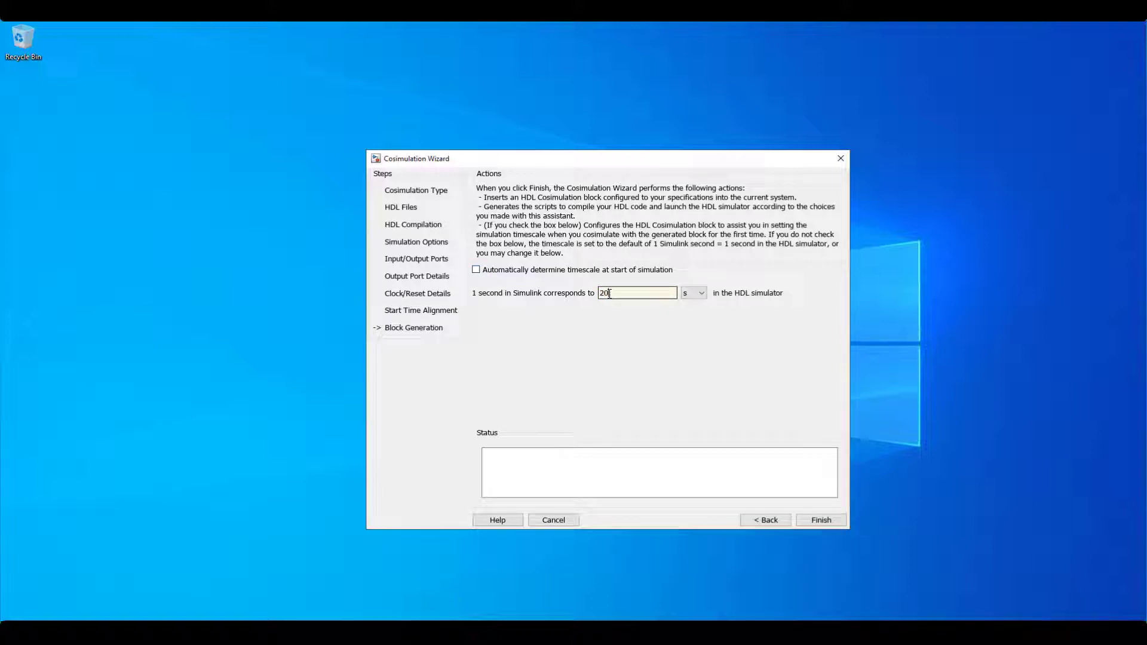
left_click(695, 292)
left_click(698, 305)
left_click(816, 520)
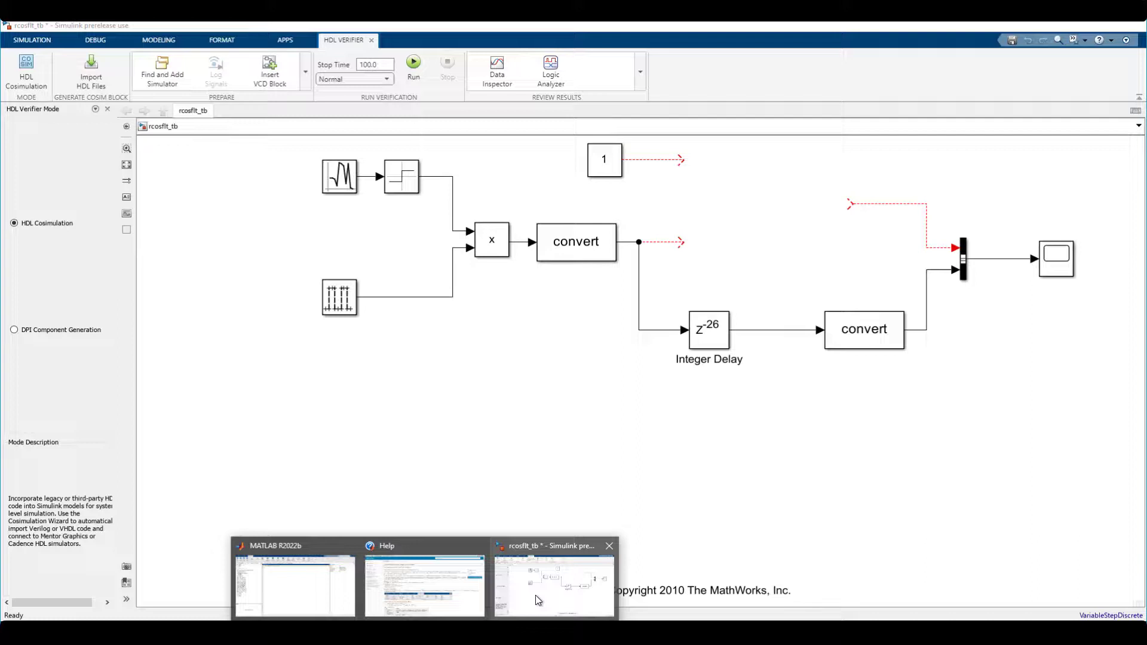
Connect the HDL Design DLL block to the rcosflt_tb signal lines, run, and open the Scope
left_click(556, 588)
mouse_move(911, 439)
left_mouse_down()
mouse_move(1044, 273)
mouse_move(408, 401)
mouse_move(420, 389)
left_mouse_up()
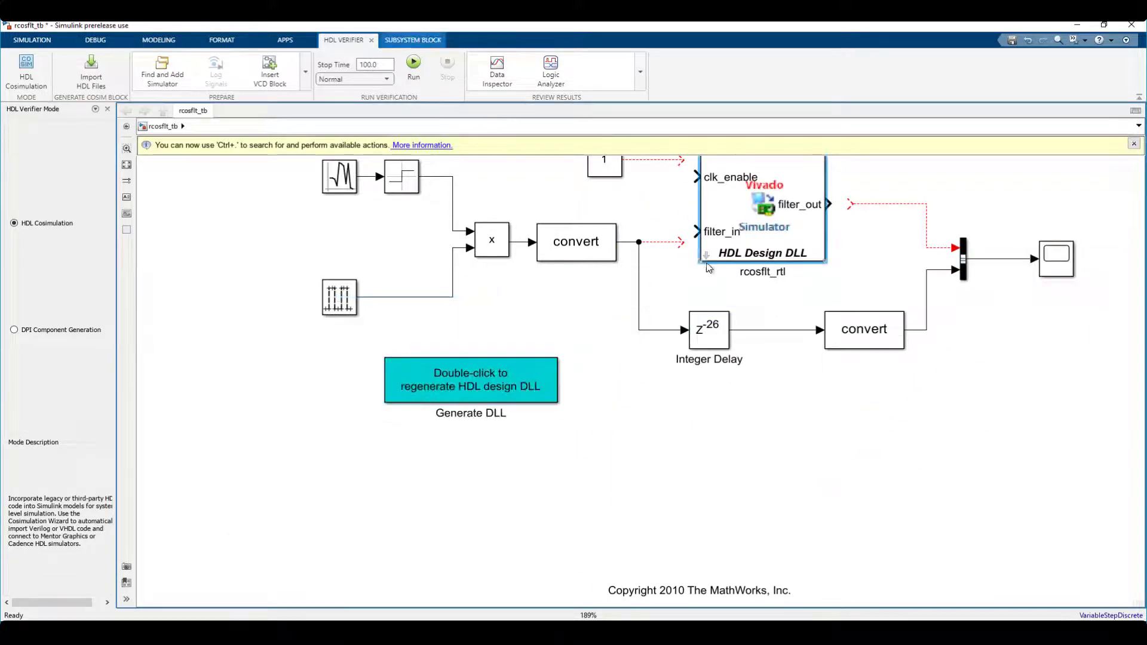
left_click_drag(701, 261, 690, 285)
left_click(567, 364)
key("space")
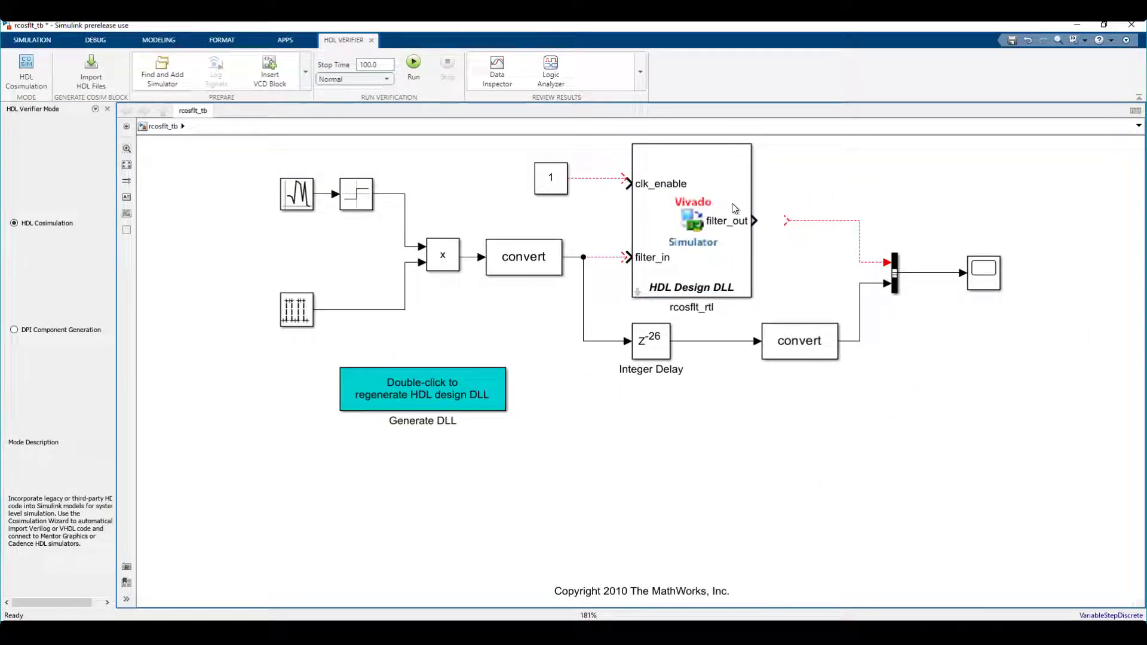
left_click_drag(665, 194, 696, 194)
left_click_drag(552, 181, 545, 187)
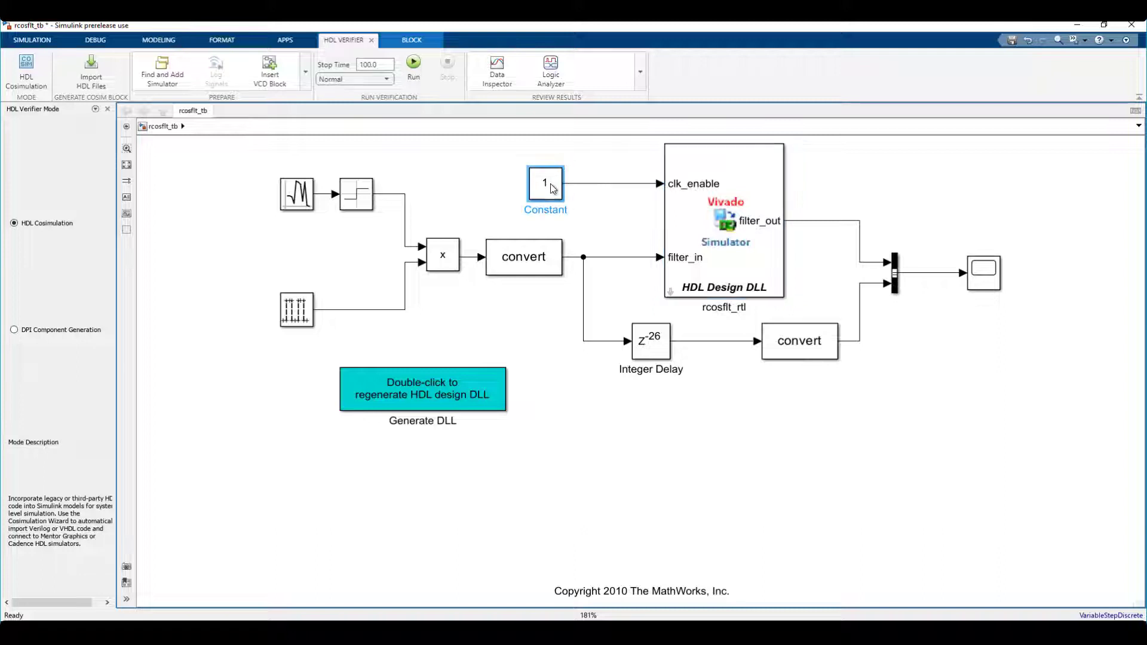
left_click(413, 65)
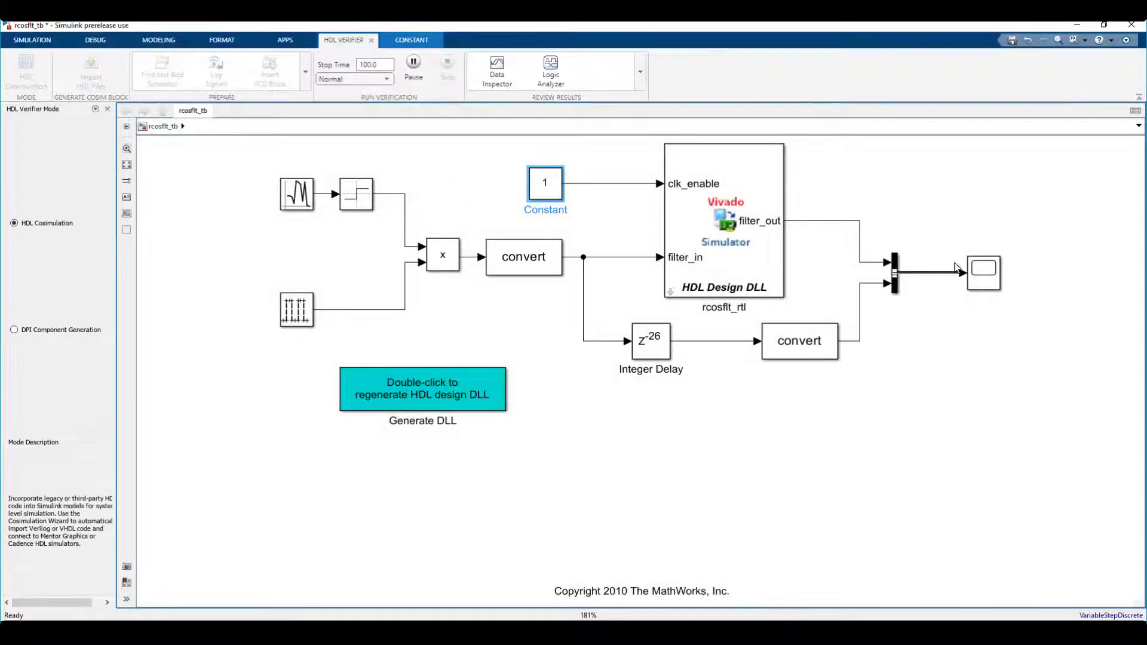
double_click(984, 272)
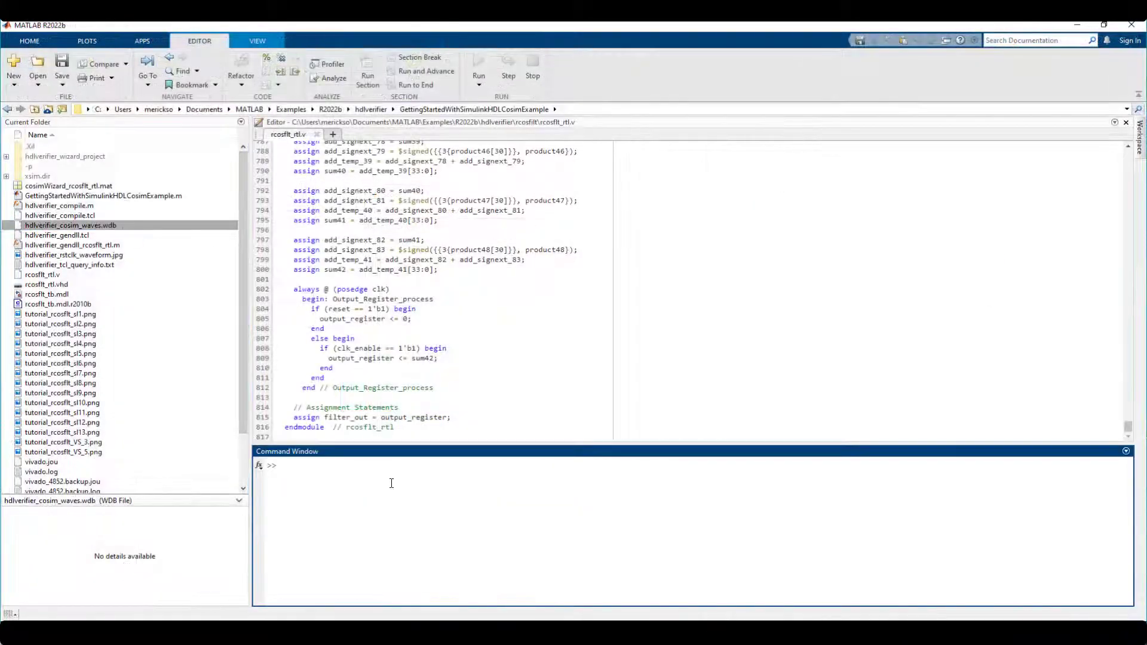
type("!vivado")
type(" hdlverifier_cosim_waves.wdb")
Open hdlverifier_cosim_waves.wdb in Vivado and plot signals clk through product48
key("Return")
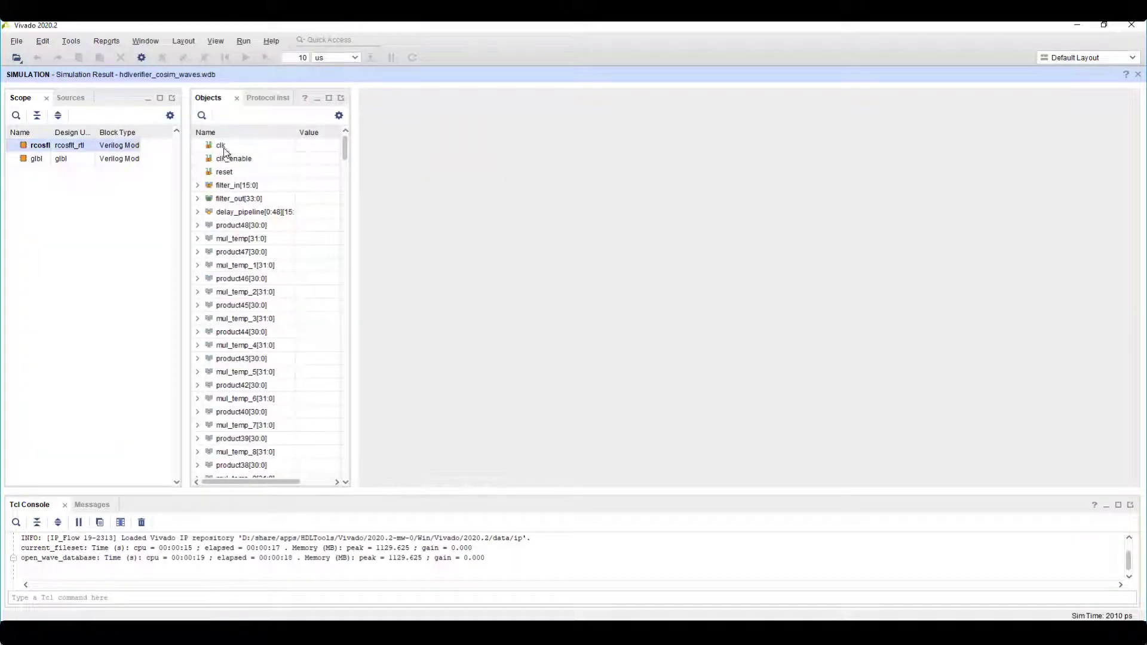
left_click(222, 146)
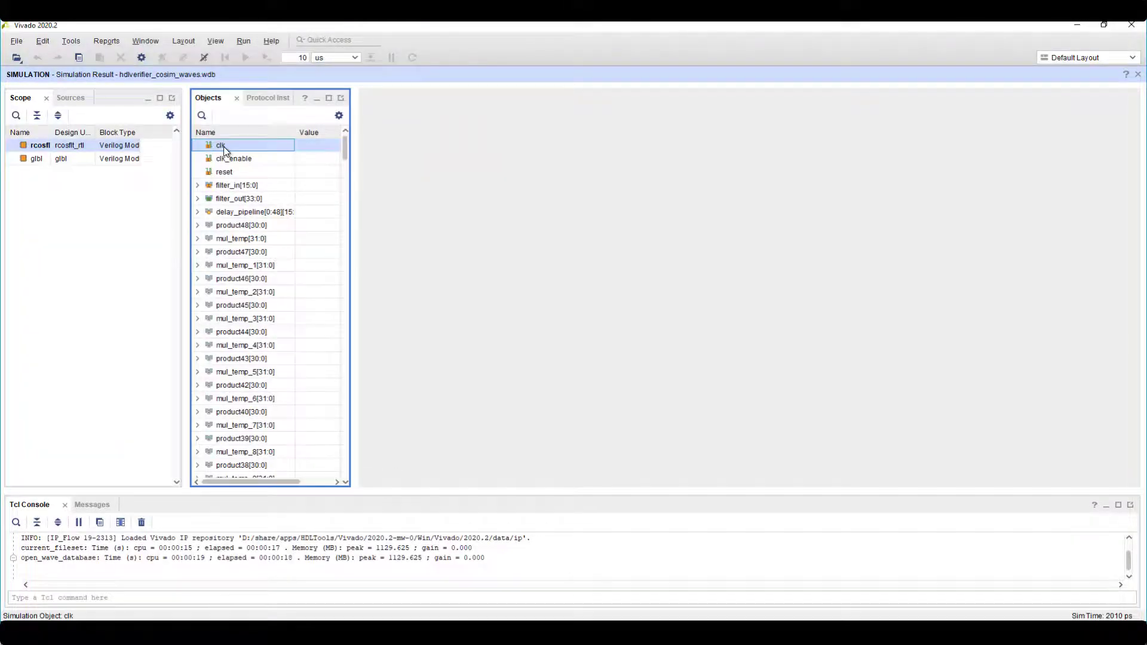
left_click(231, 224, "shift")
right_click(230, 225)
left_click(249, 233)
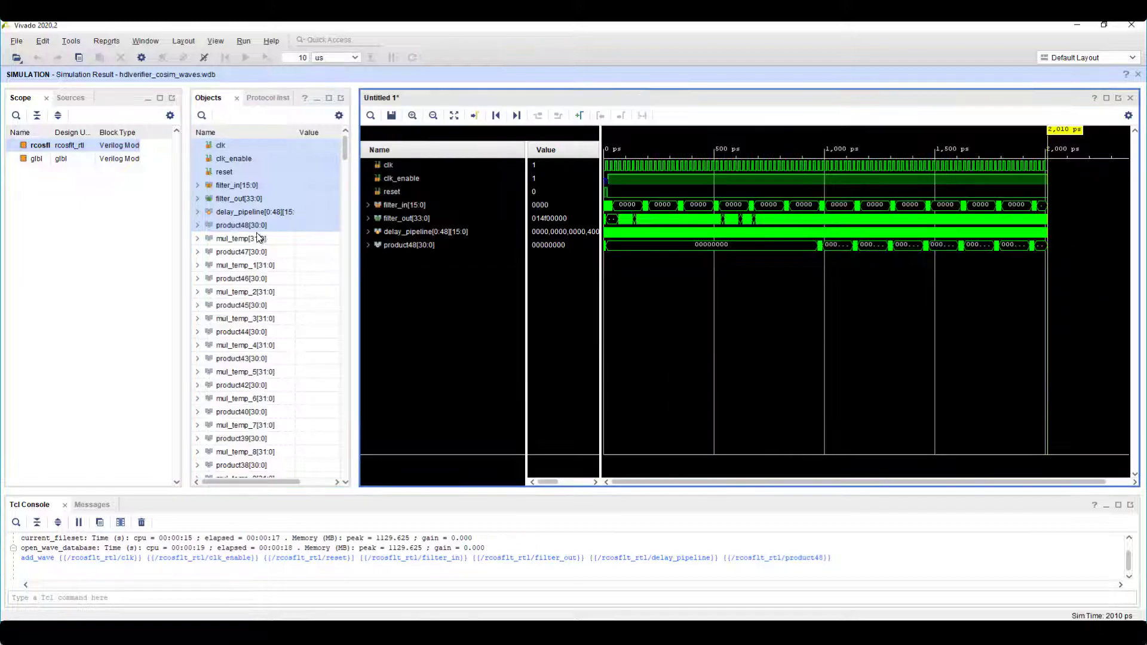
left_click(816, 192)
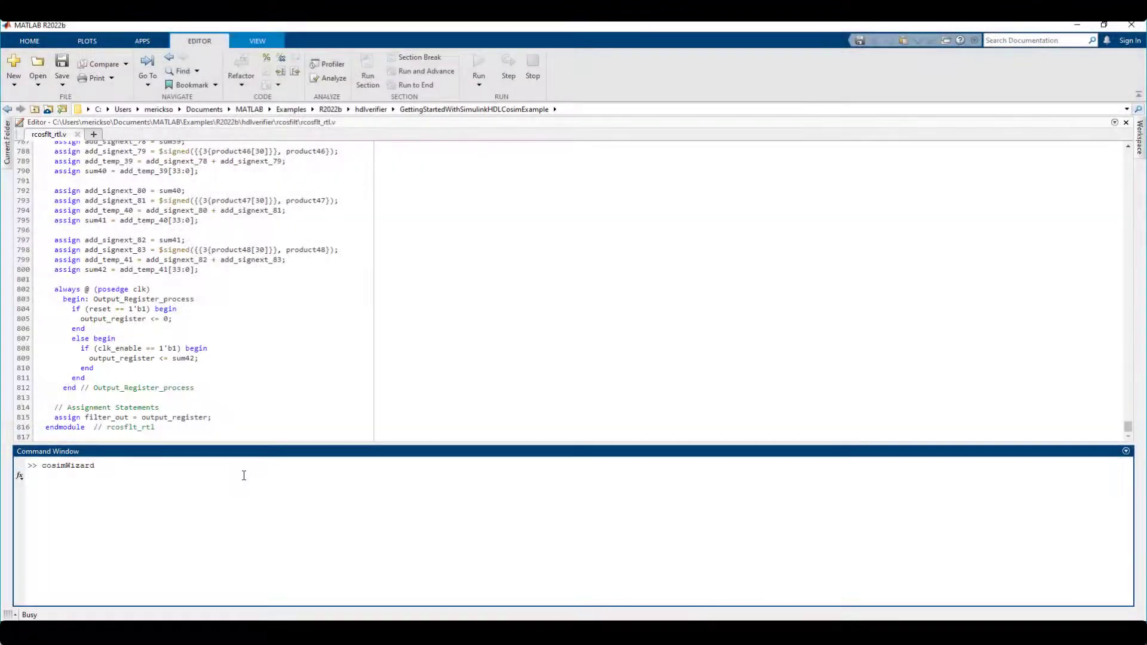
Start cosimWizard with Vivado Simulator and MATLAB System Object, advancing to HDL files
key("Return")
left_click(590, 220)
left_click(601, 251)
left_click(598, 242)
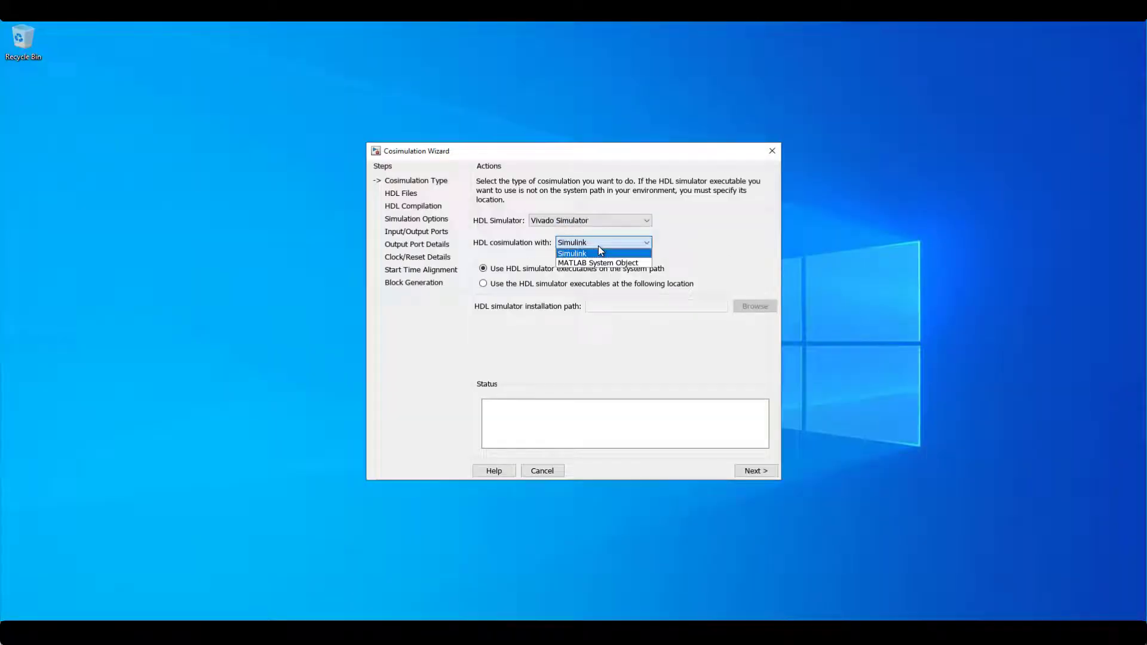
left_click(753, 470)
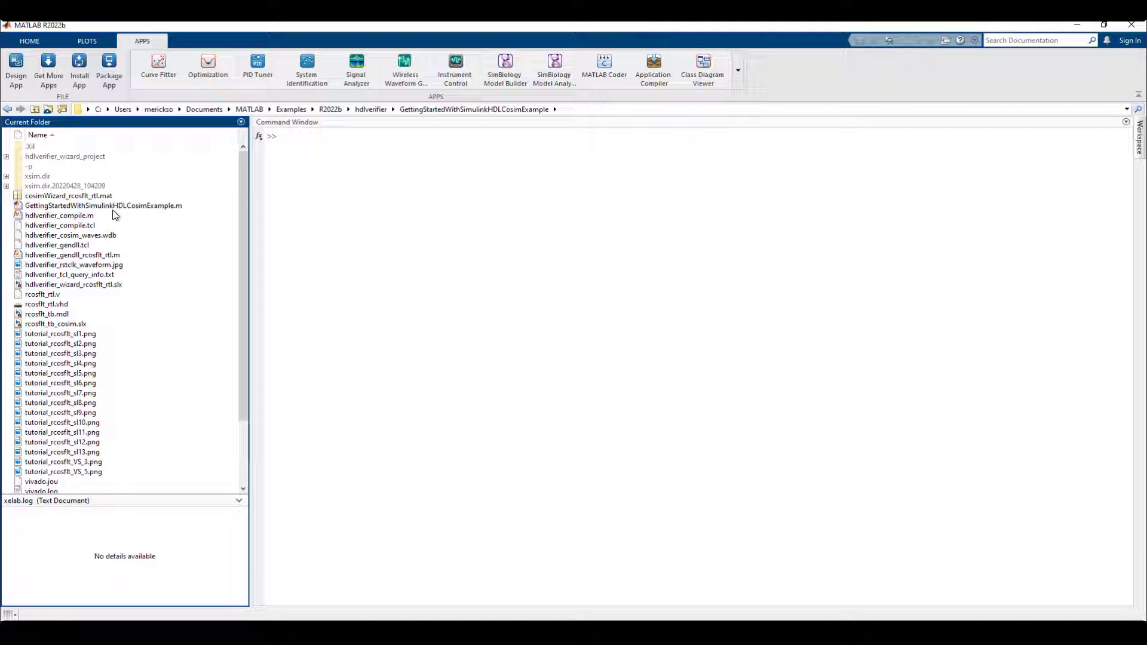
Load cosimWizard_rcosflt_rtl.mat with cosimulationConfiguration, list portInterface(c), then runWorkflow(c)
left_click(97, 198)
left_click(392, 226)
type("c =")
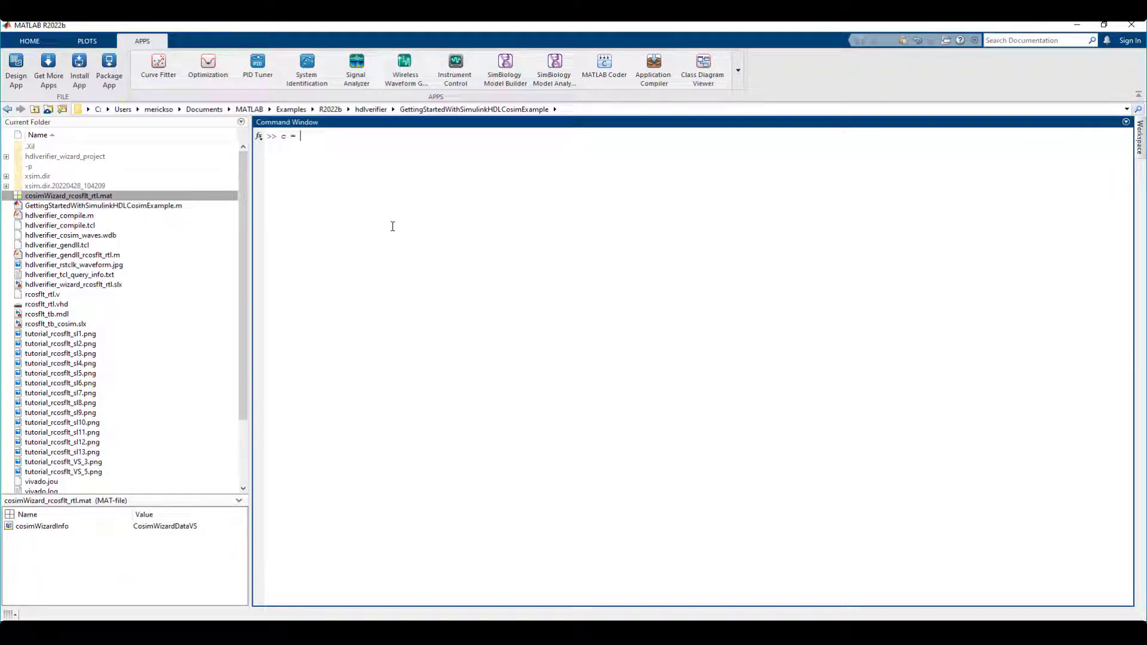
type("cosimulationConfi")
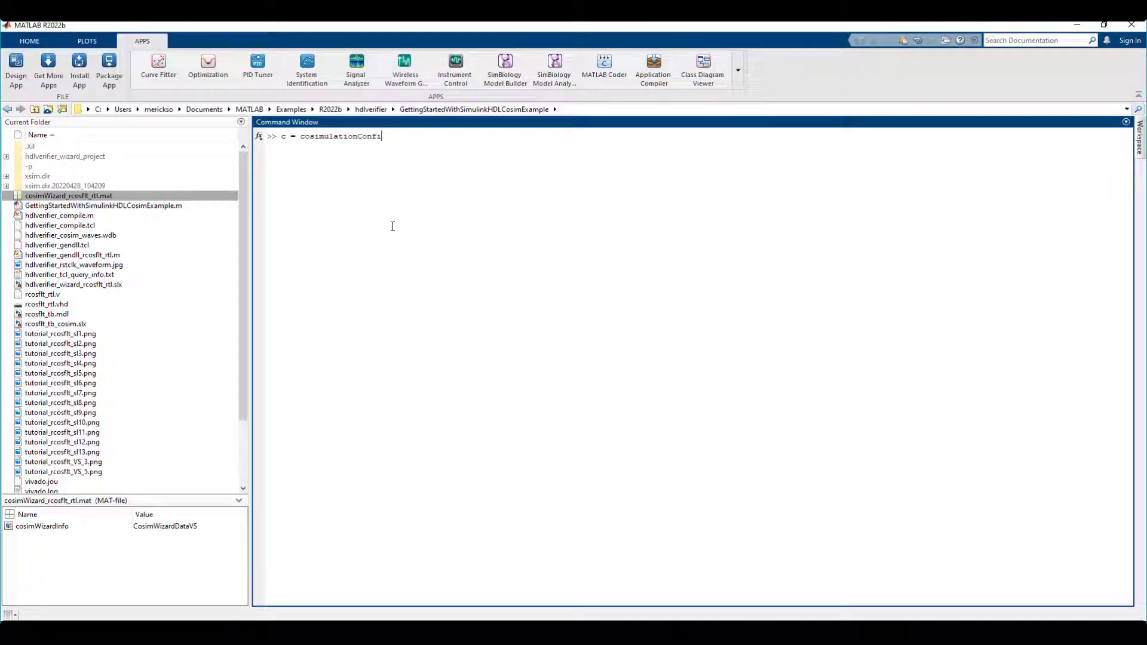
type("guration('cosimWizard")
type("_rcosflt_rtl.mat")
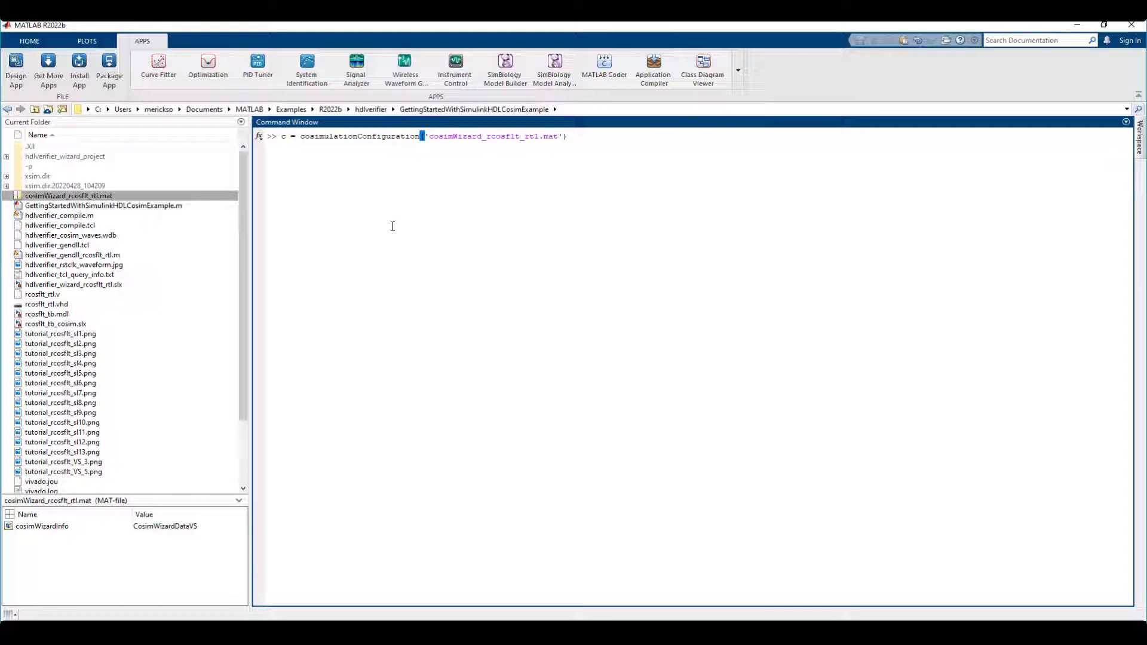
key("Return")
type("portInterface")
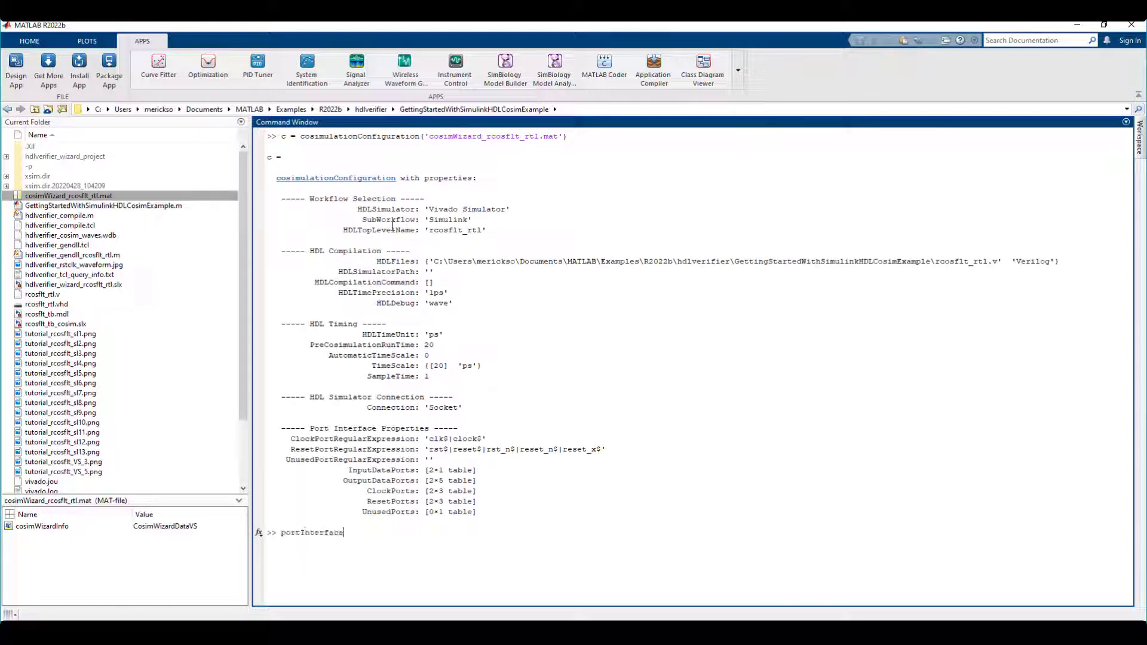
type("(c)")
key("Return")
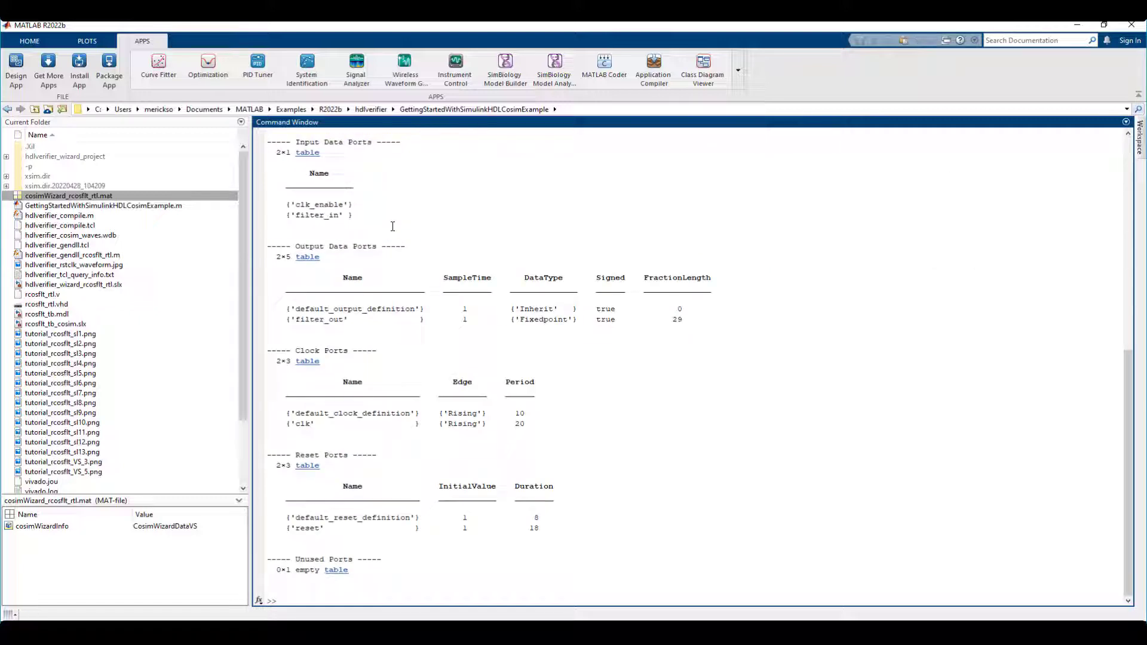
type("runWorkflow(c")
key("Return")
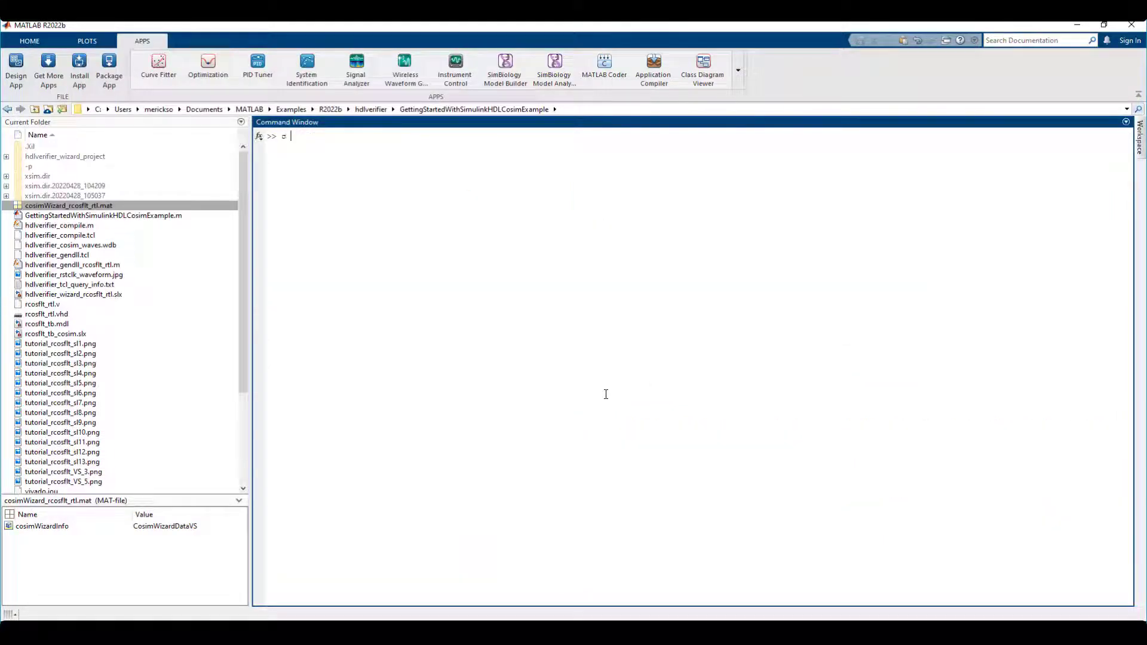
Reload the saved cosimulation configuration and redisplay its port interface tables
key("Up")
key("Return")
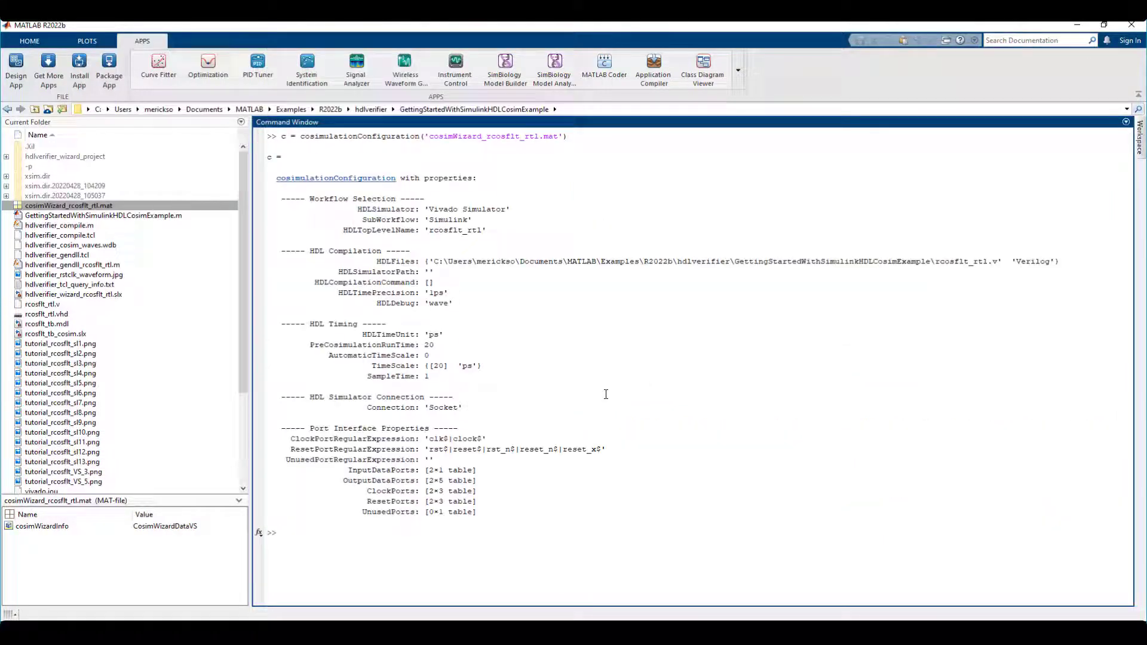
key("Up")
key("Return")
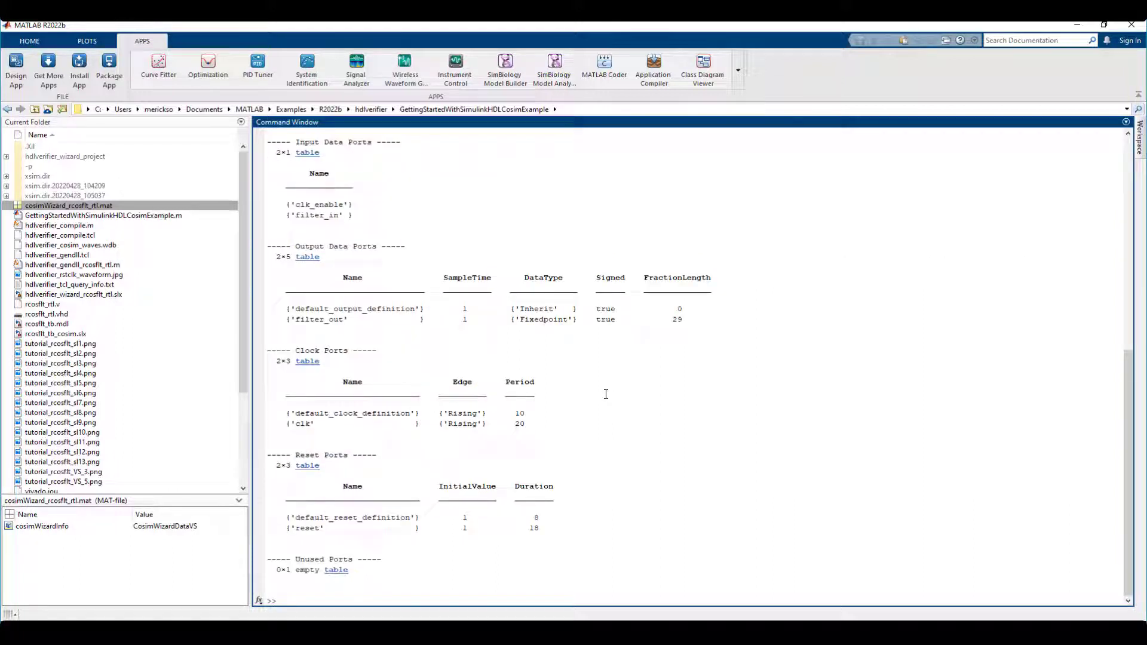
Set filter_out's fraction length to 27, check the updated ports, and regenerate the cosimulation model
key("Up")
key("Return")
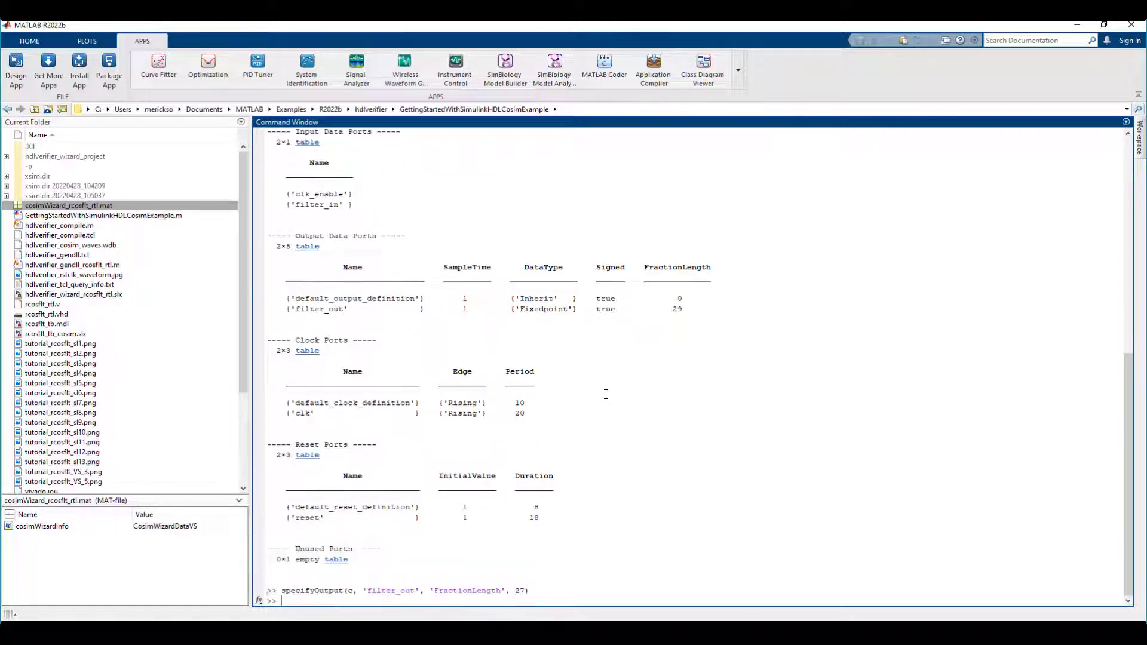
key("Up")
key("Up")
key("Return")
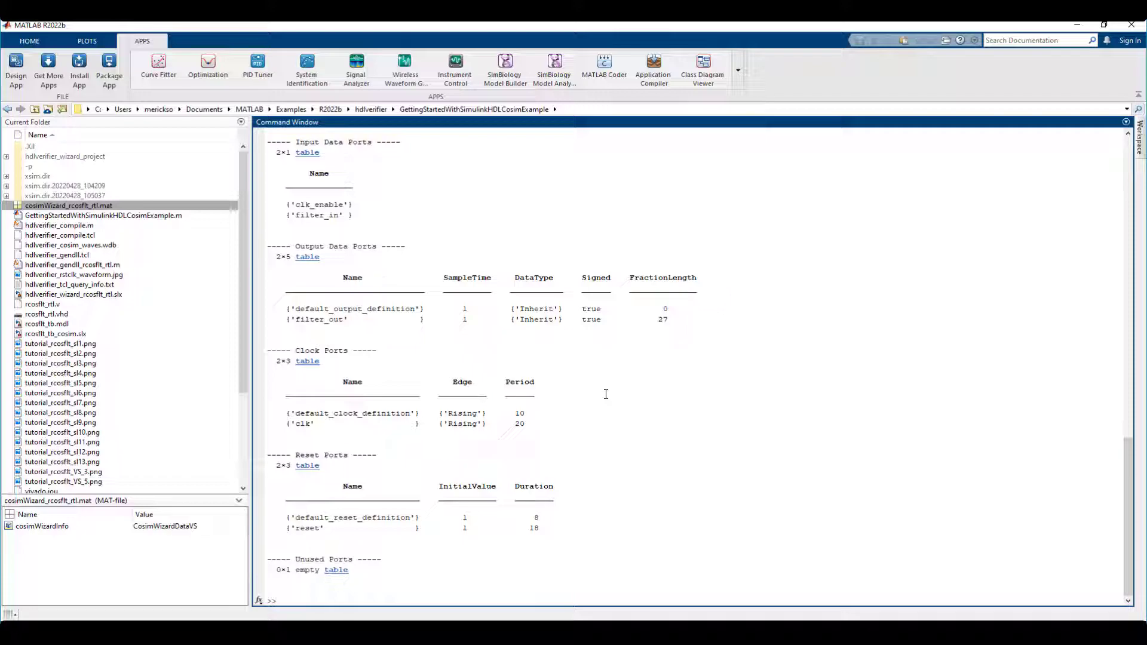
key("Up")
key("Return")
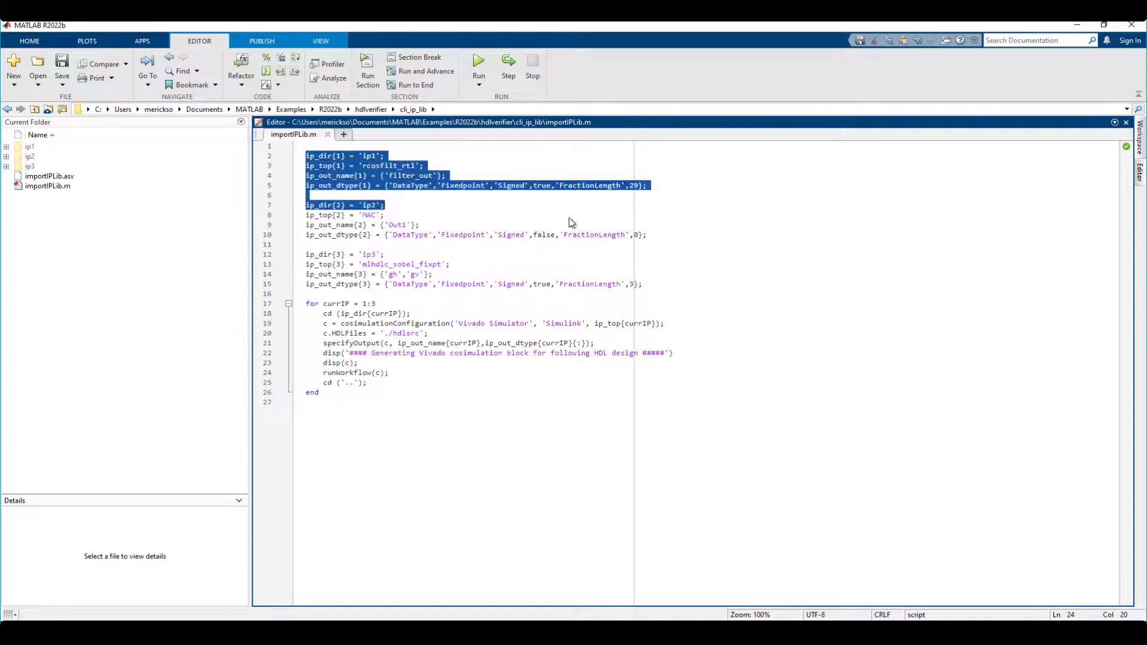
Highlight importIPLib's three IP definitions (lines 2–15) and the loop's runWorkflow(c) call
left_click_drag(307, 155, 676, 296)
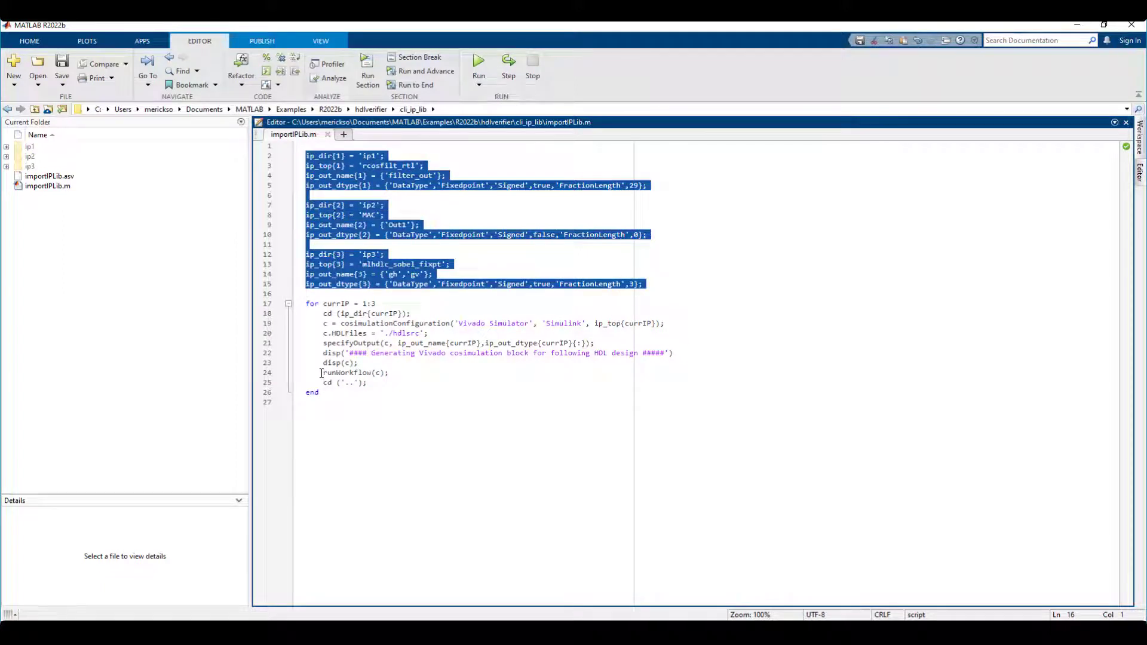
left_click_drag(324, 373, 393, 381)
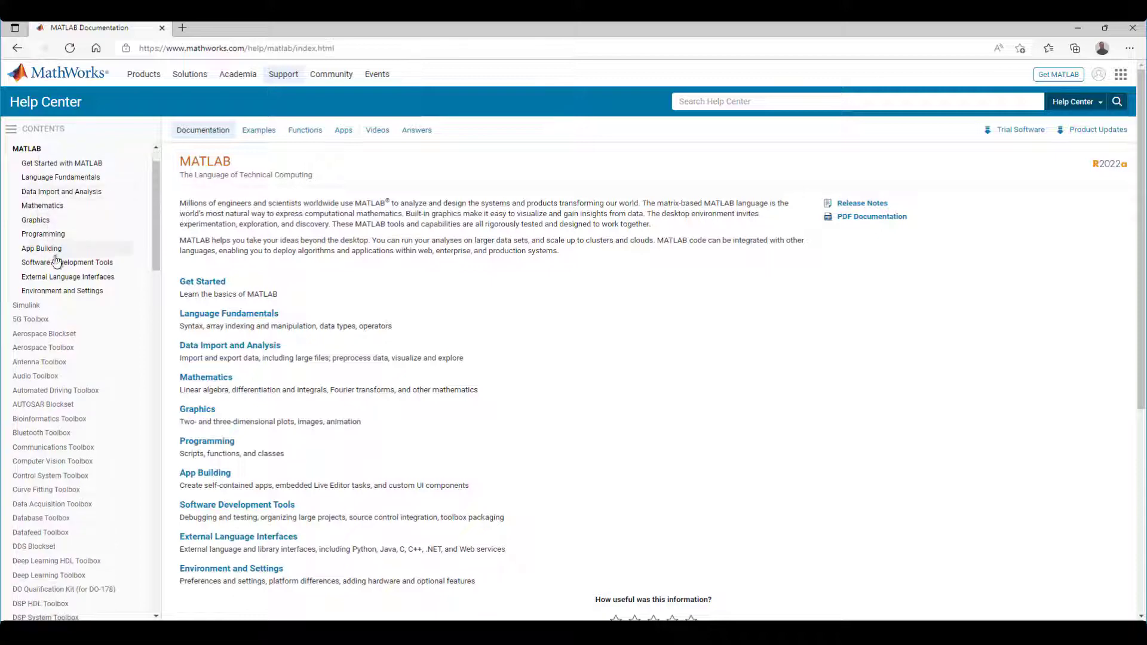
Browse MATLAB > Software Development Tools > Testing Frameworks and show its Examples gallery
left_click(76, 264)
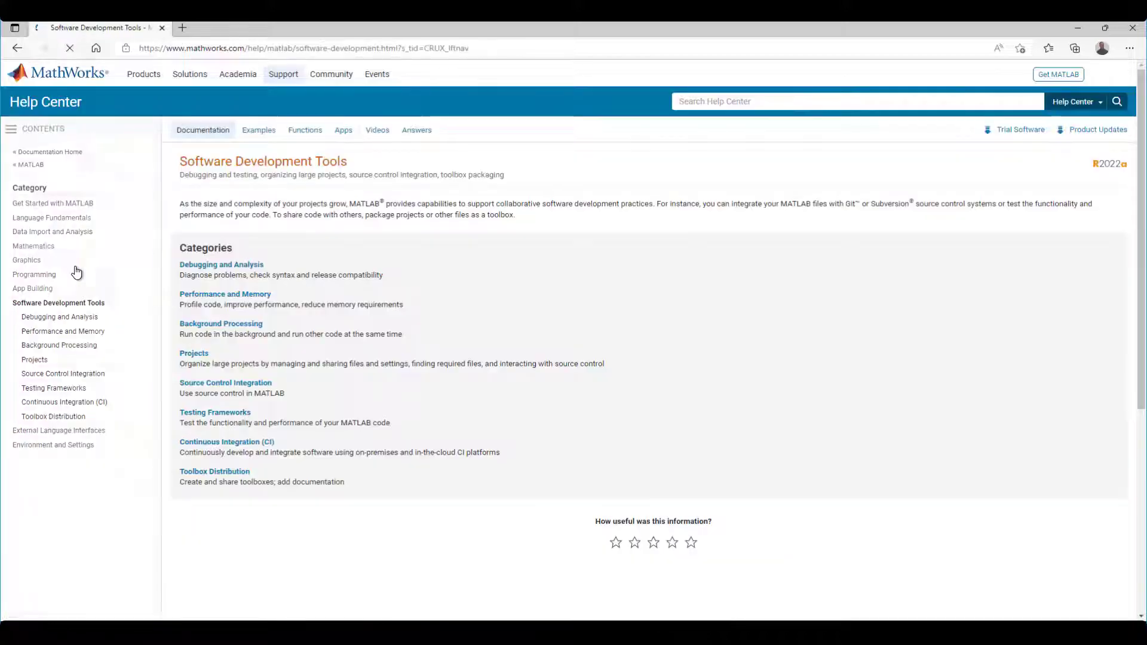
left_click(90, 389)
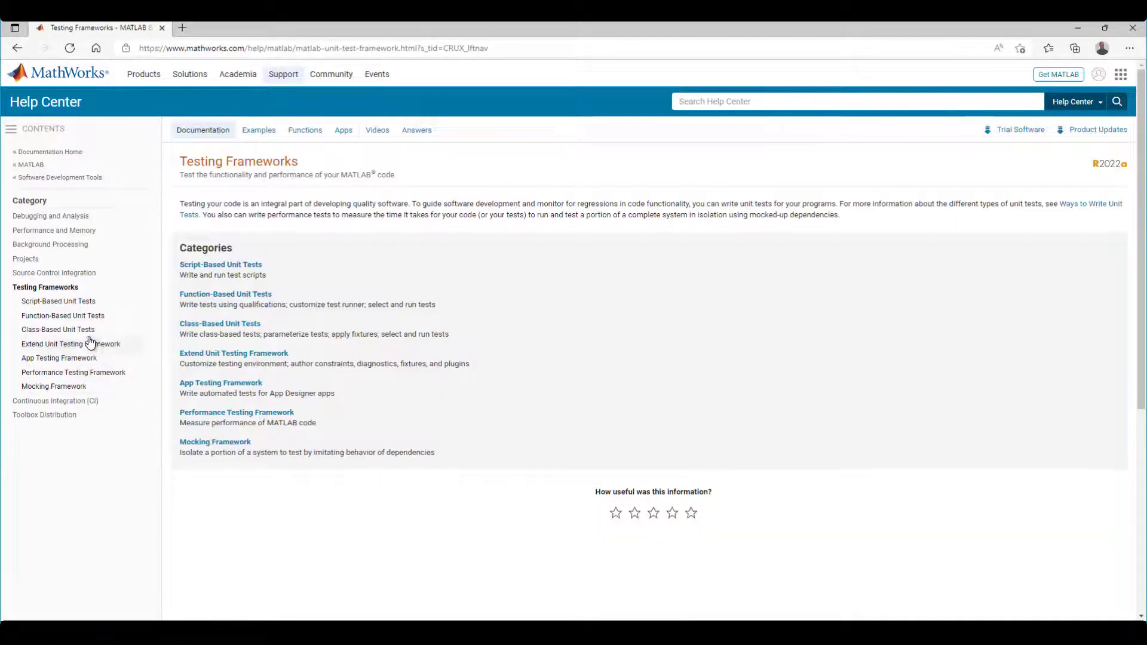
left_click(254, 138)
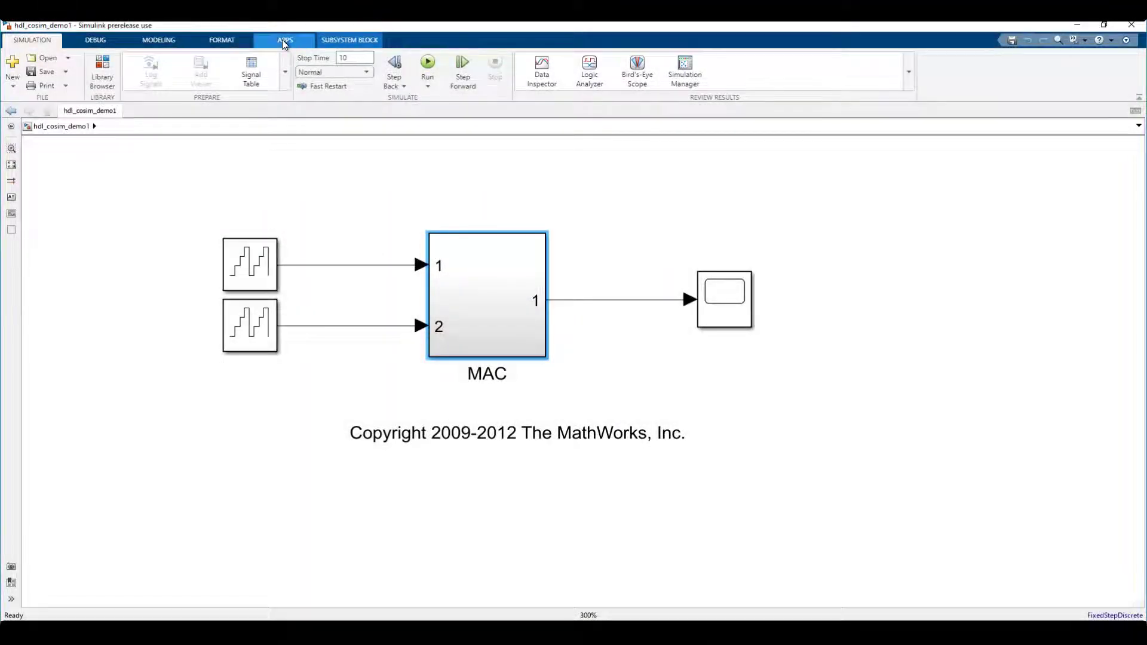
Launch the HDL Coder app from the Simulink Apps gallery
left_click(284, 41)
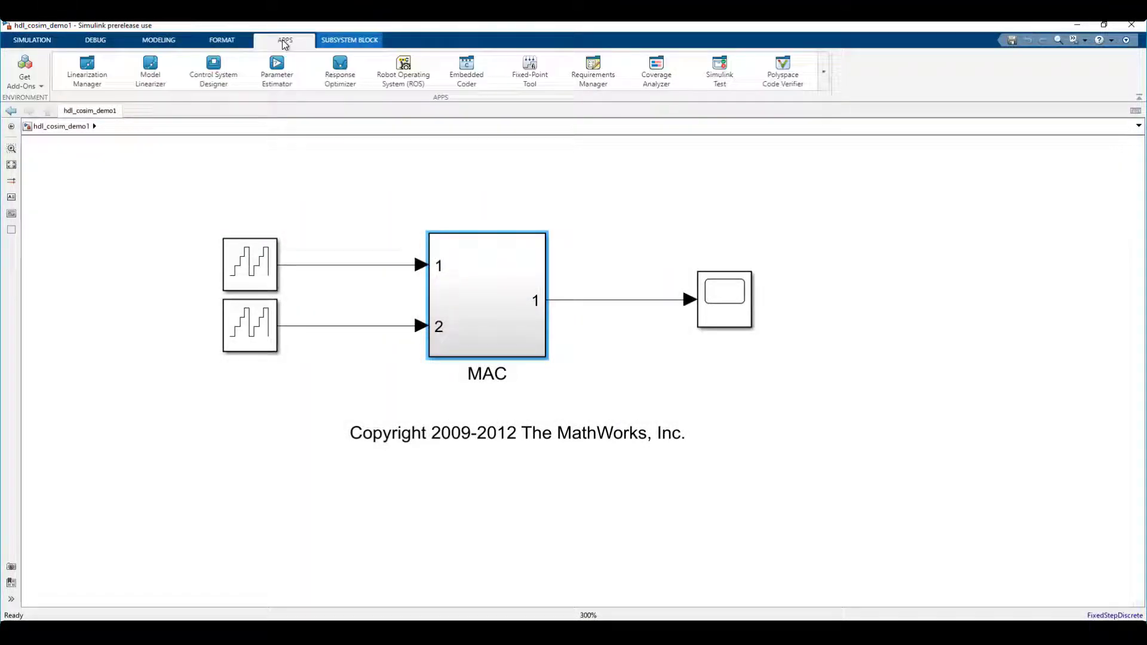
left_click(822, 75)
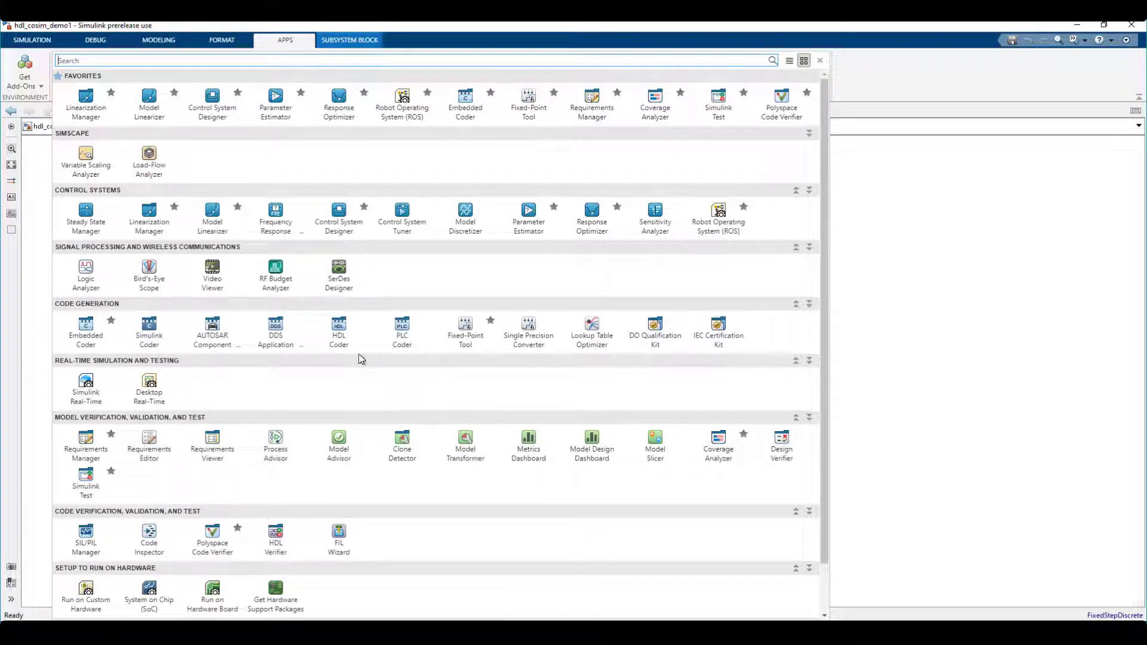
left_click(339, 330)
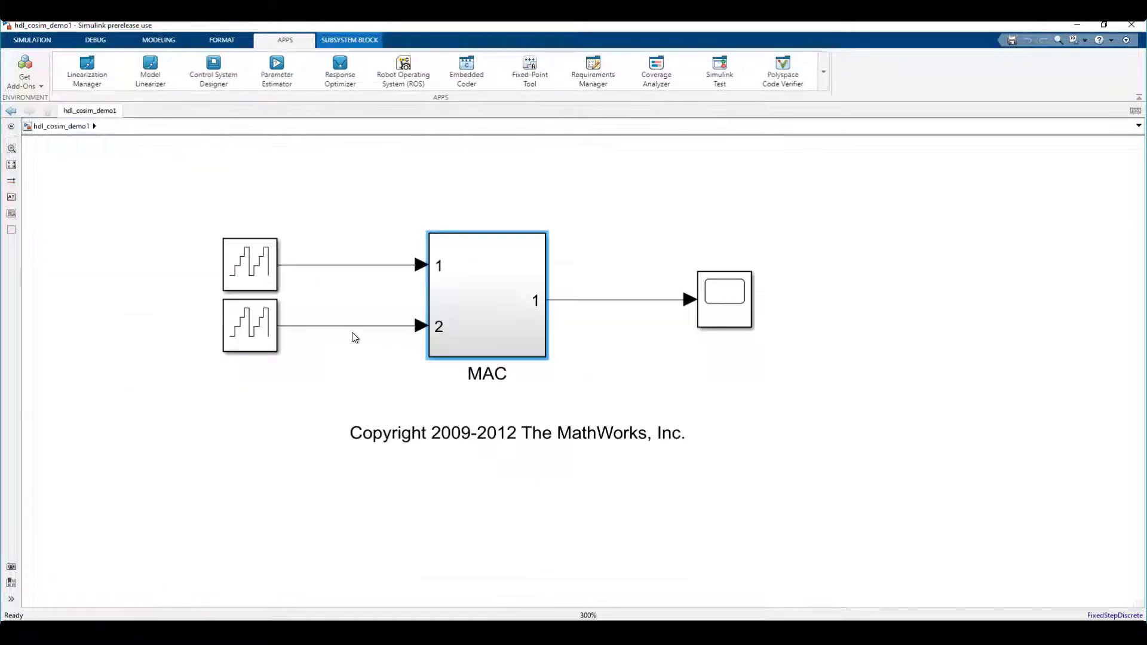
left_click(342, 41)
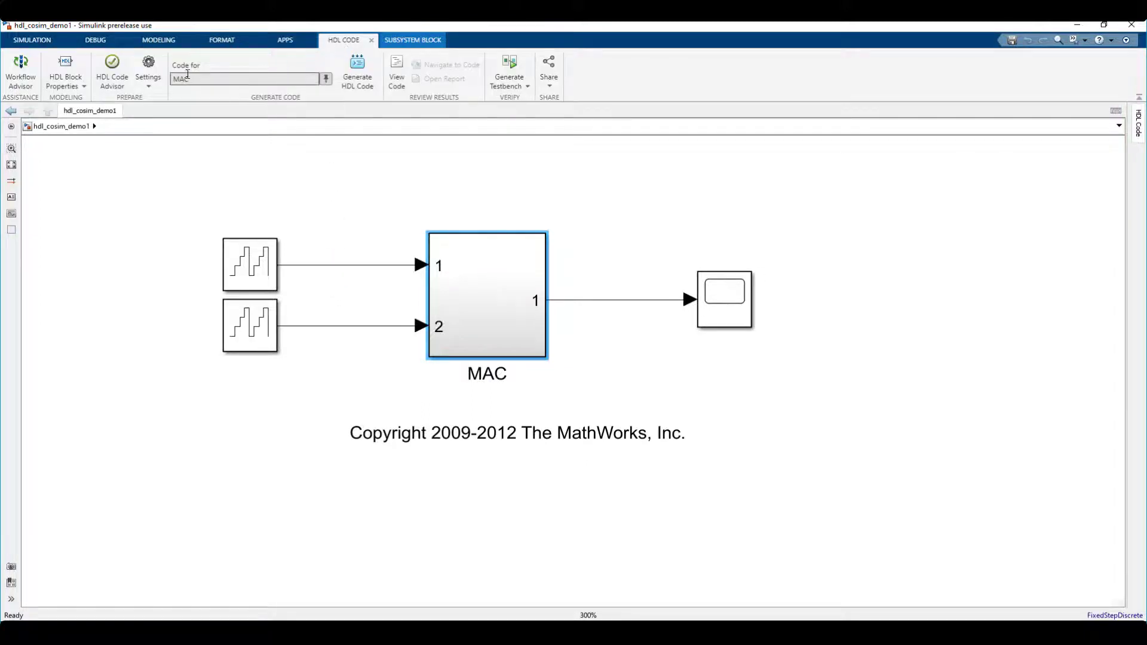
Enable Cosimulation model output with Xilinx Vivado Simulator, then generate the HDL cosimulation model
left_click(149, 64)
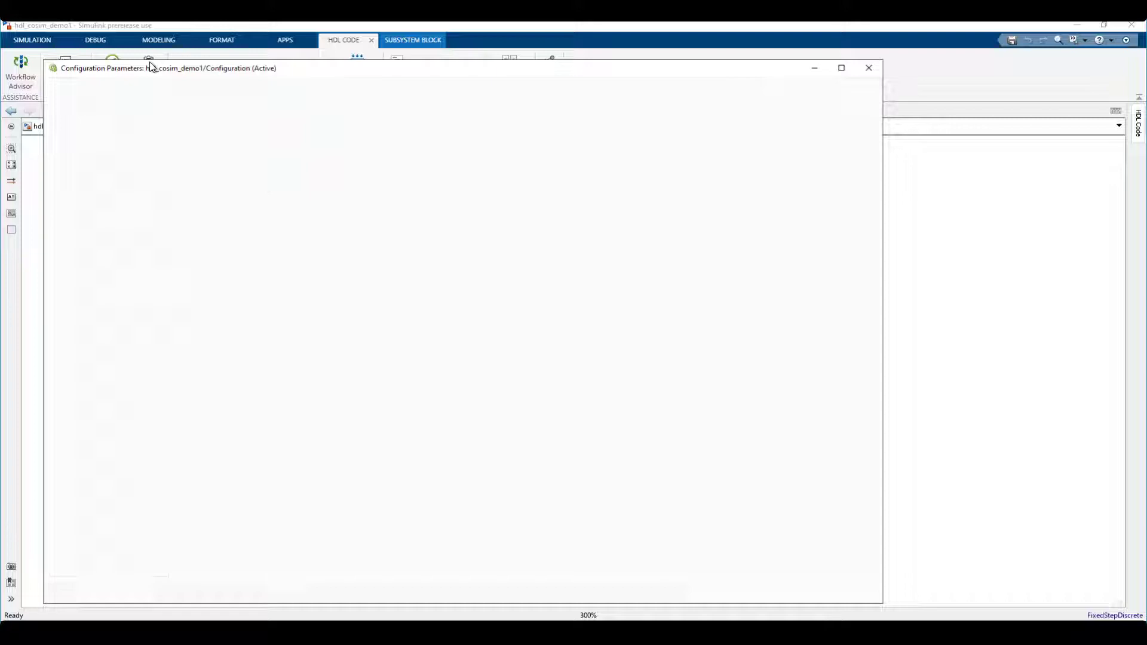
left_click(112, 287)
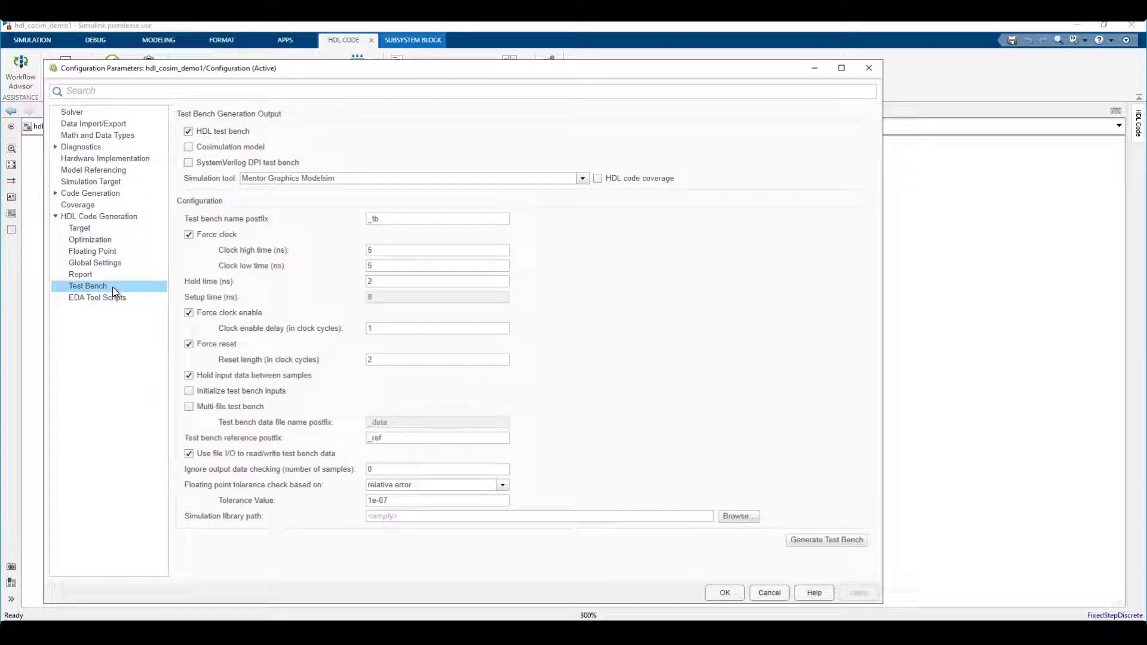
left_click(189, 147)
left_click(583, 179)
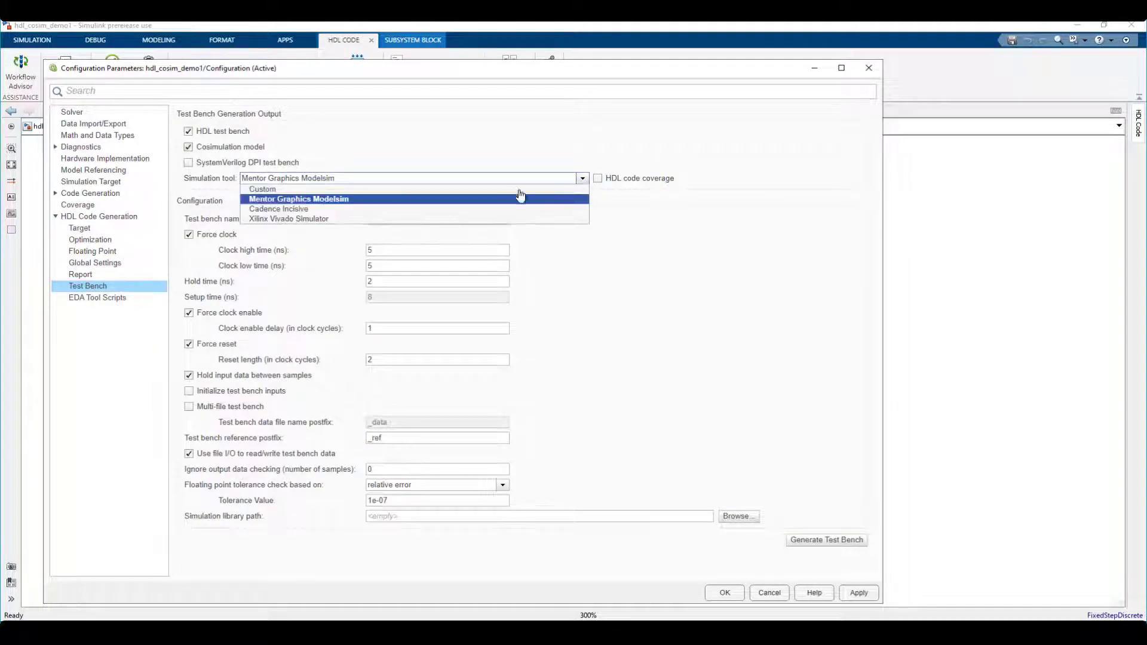
left_click(350, 224)
left_click(722, 592)
left_click(509, 81)
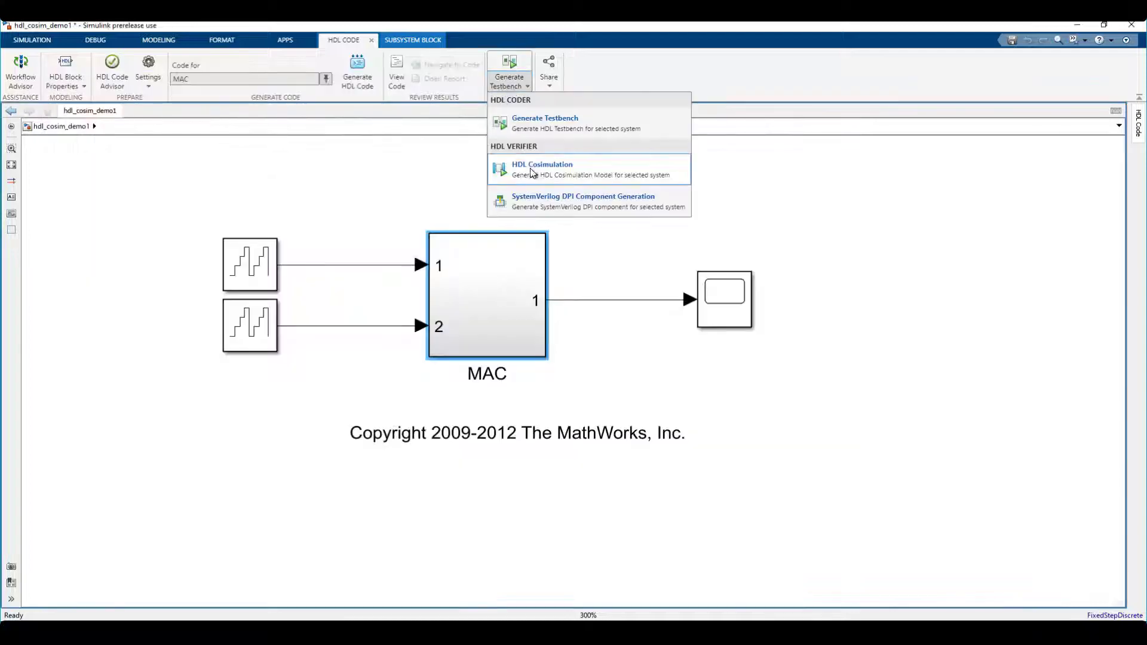
left_click(589, 173)
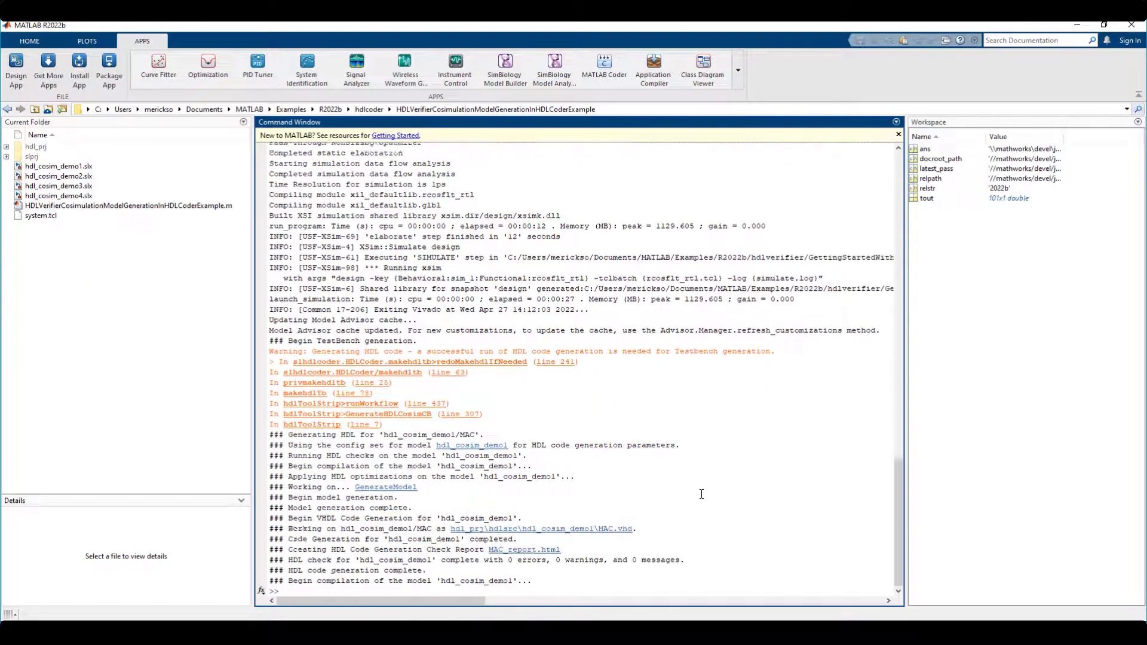
Maximize the generated cosimulation model, fit it to view, and inspect the Compare subsystem
left_click(562, 26)
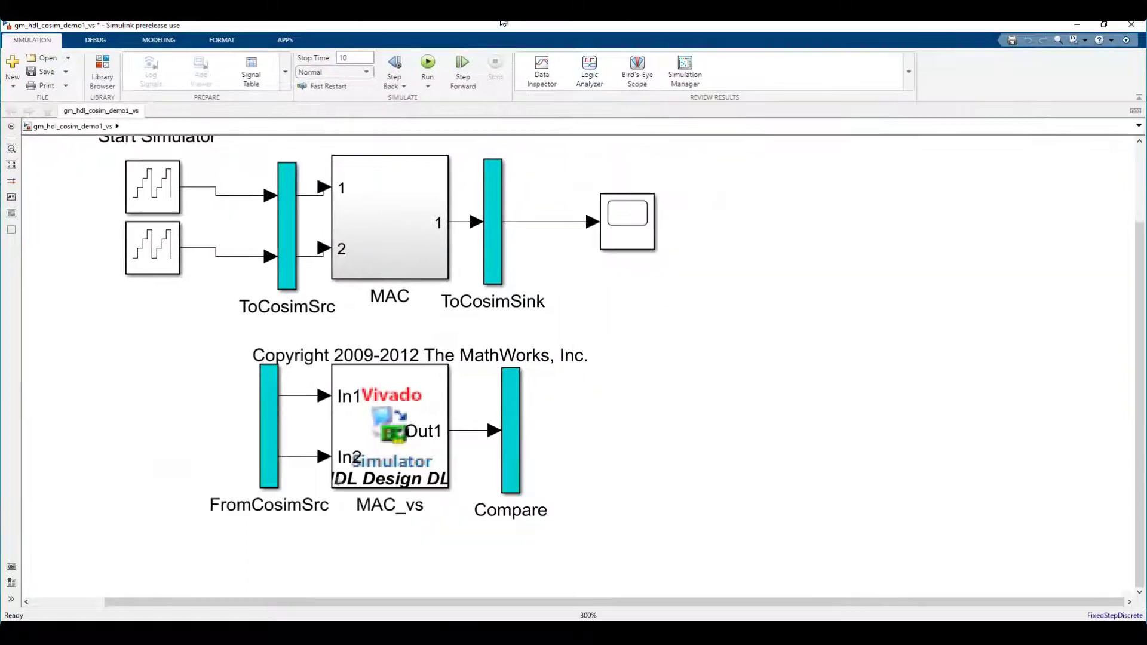
key("space")
left_click(564, 325)
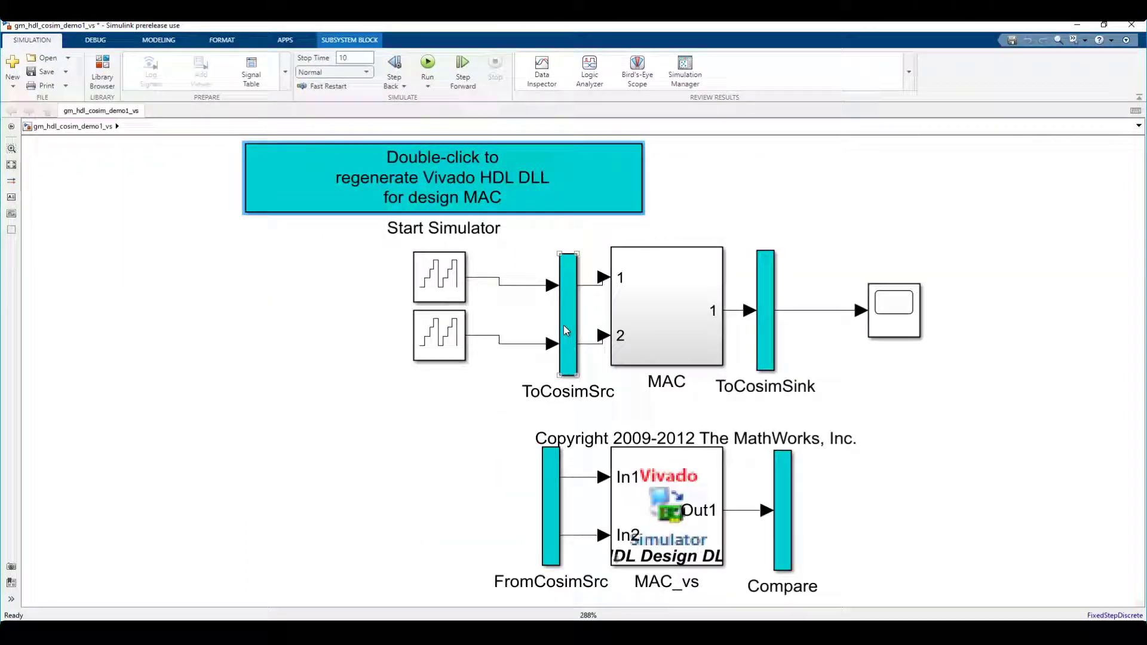
double_click(782, 475)
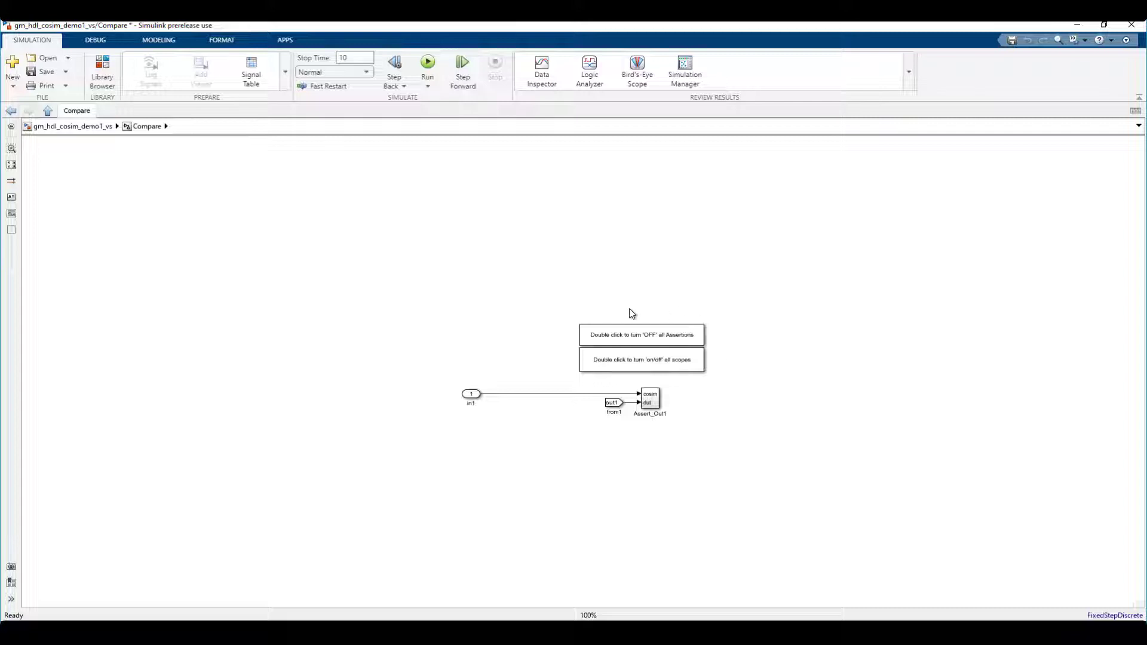
left_click(87, 127)
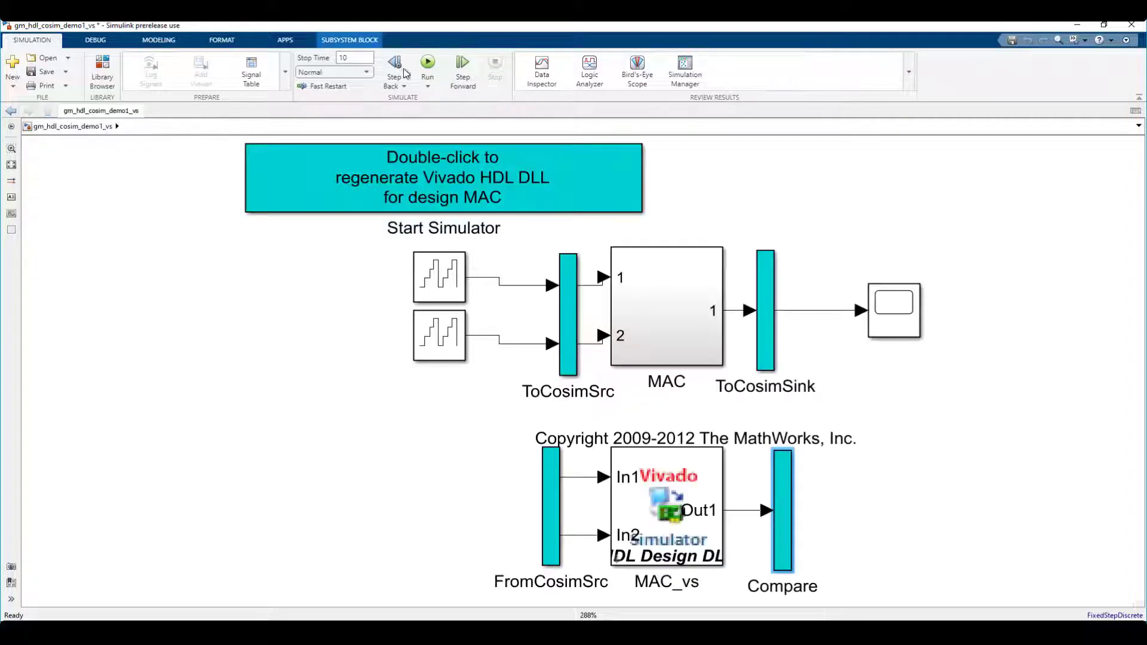
Run the cosimulation and autoscale the compare: Out1 scope plots
left_click(427, 63)
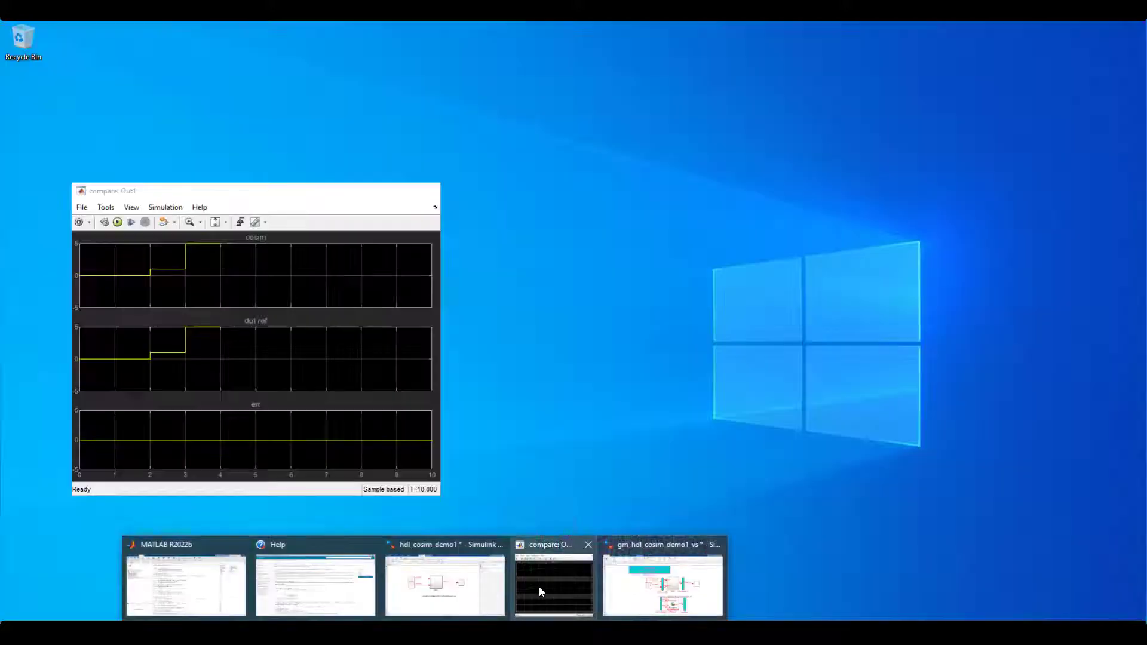
left_click(539, 587)
left_click(222, 224)
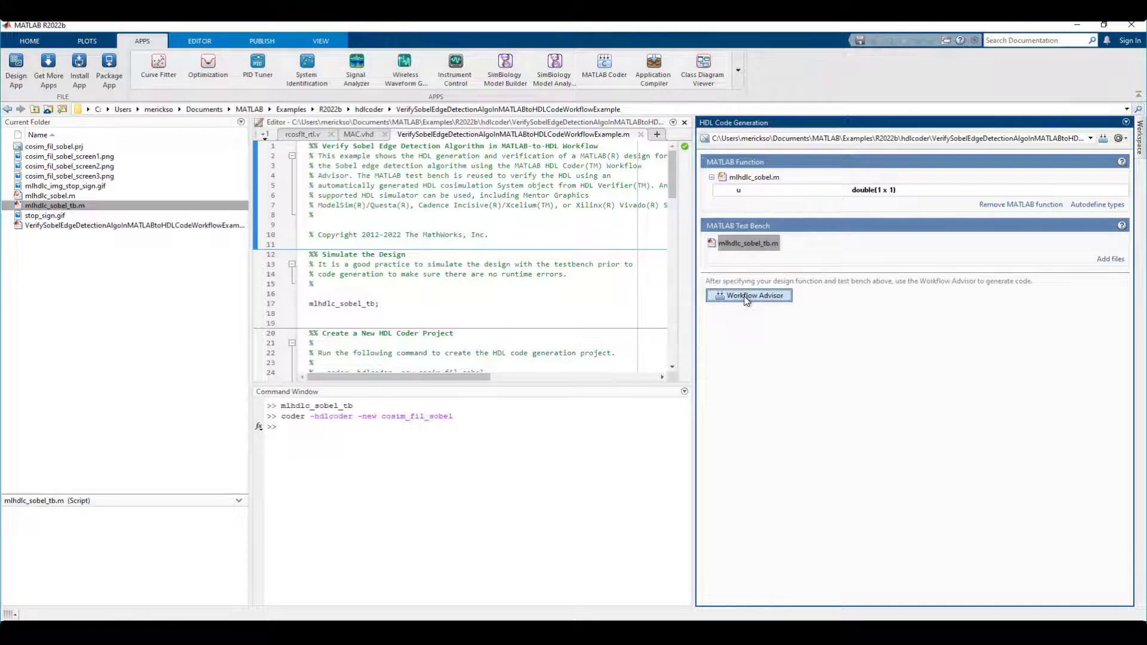
Open the Sobel project's HDL Workflow Advisor and run it through HDL Code Generation
left_click(745, 298)
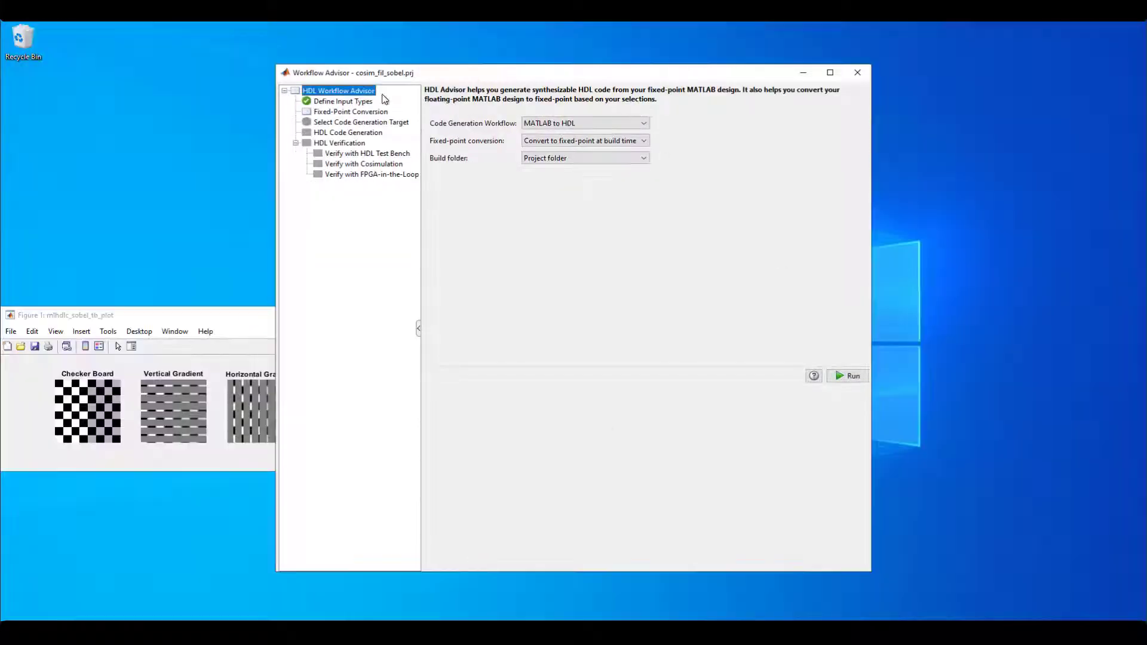
left_click(346, 133)
right_click(347, 133)
left_click(394, 154)
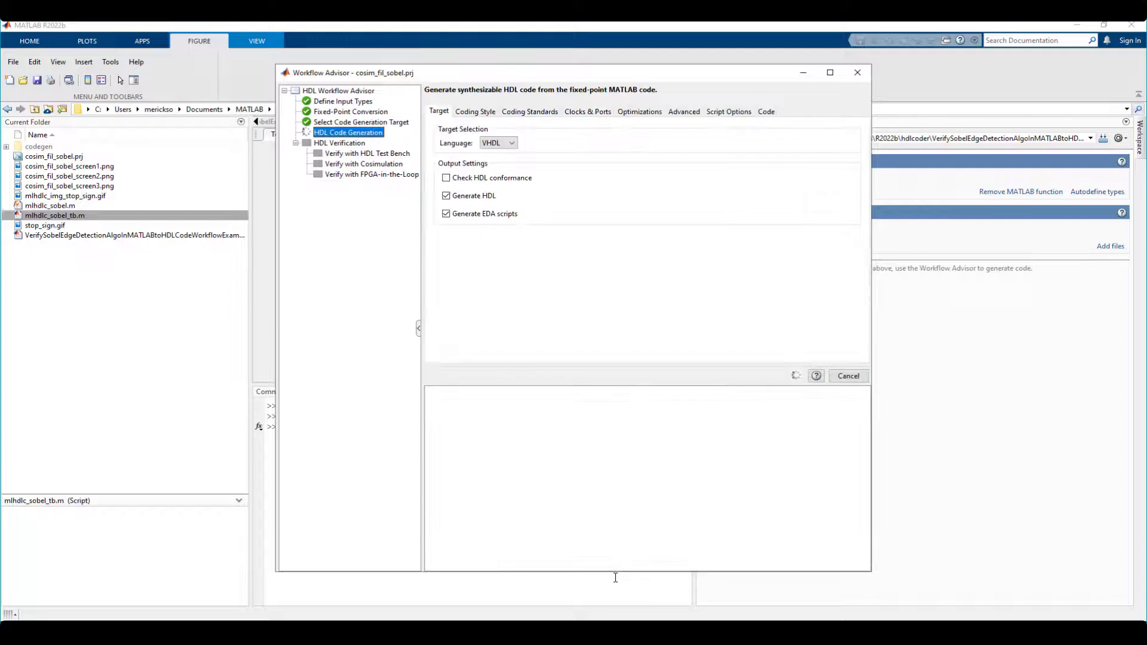
Run Verify with Cosimulation on Xilinx Vivado Simulator with logged outputs, then close the extra figures
left_click(445, 145)
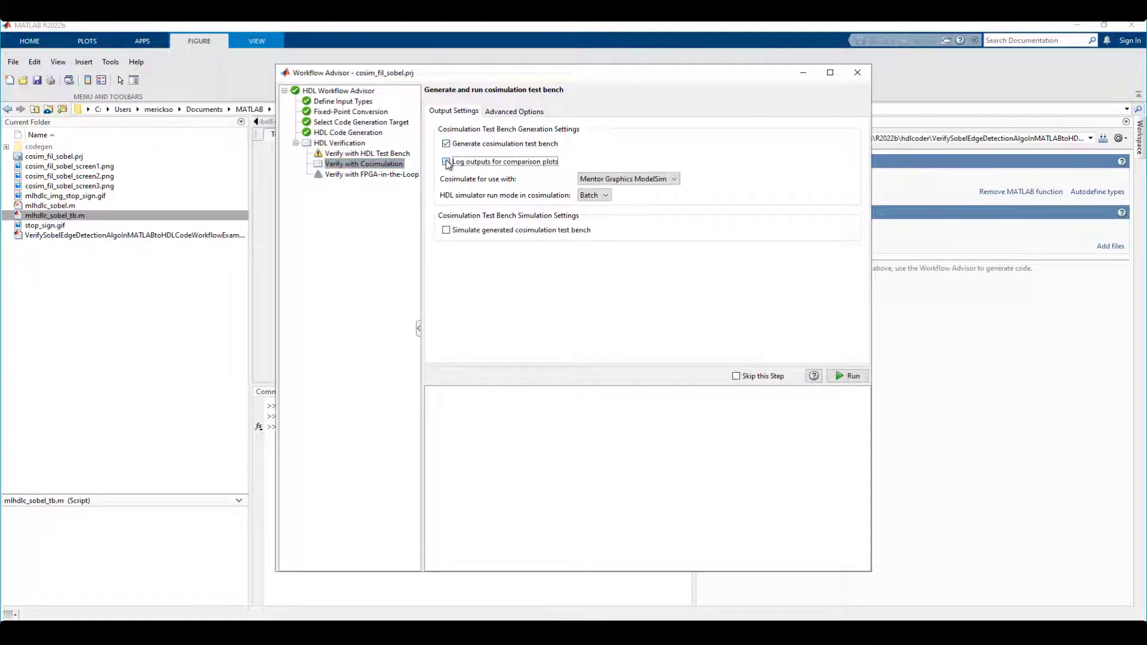
left_click(620, 179)
left_click(657, 212)
left_click(445, 230)
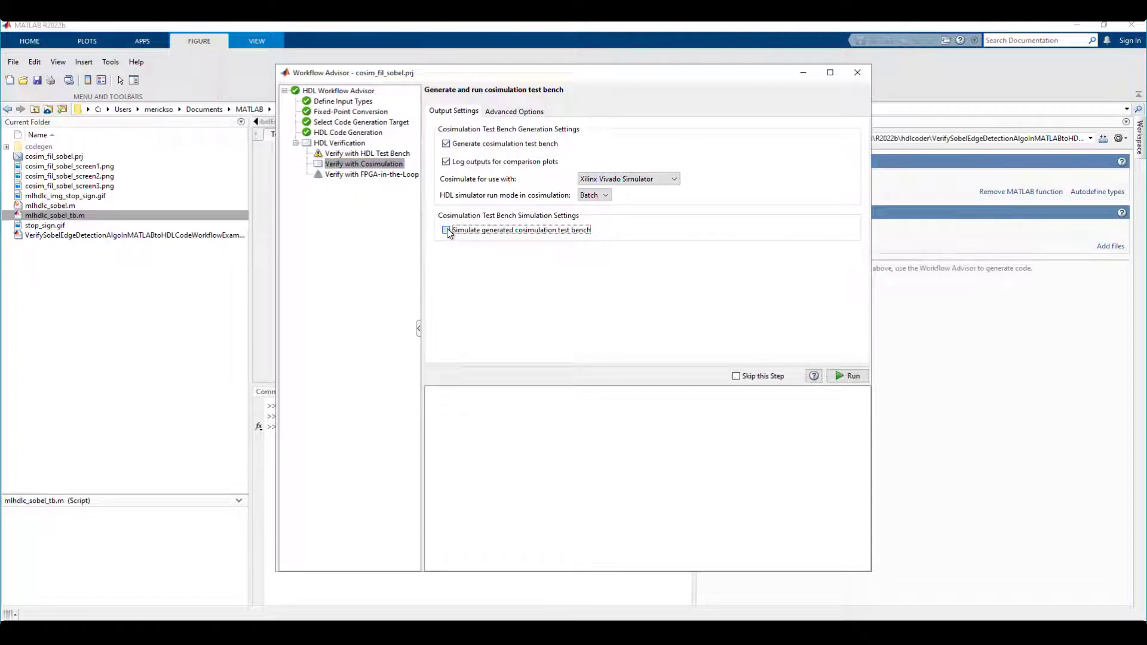
left_click(850, 376)
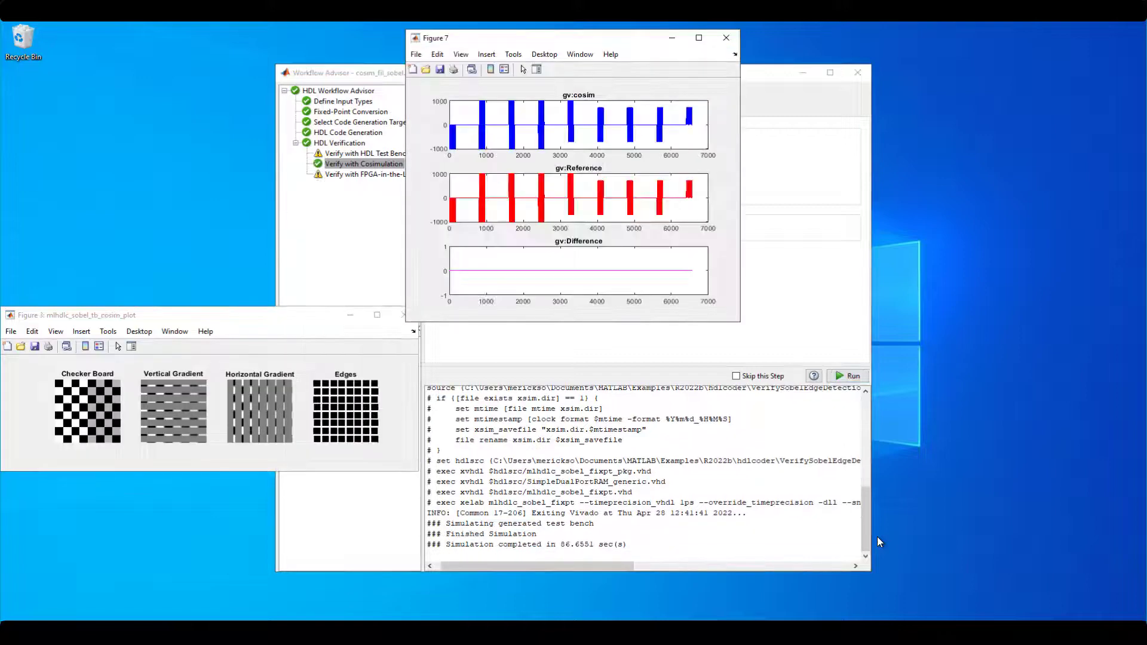
left_click(727, 40)
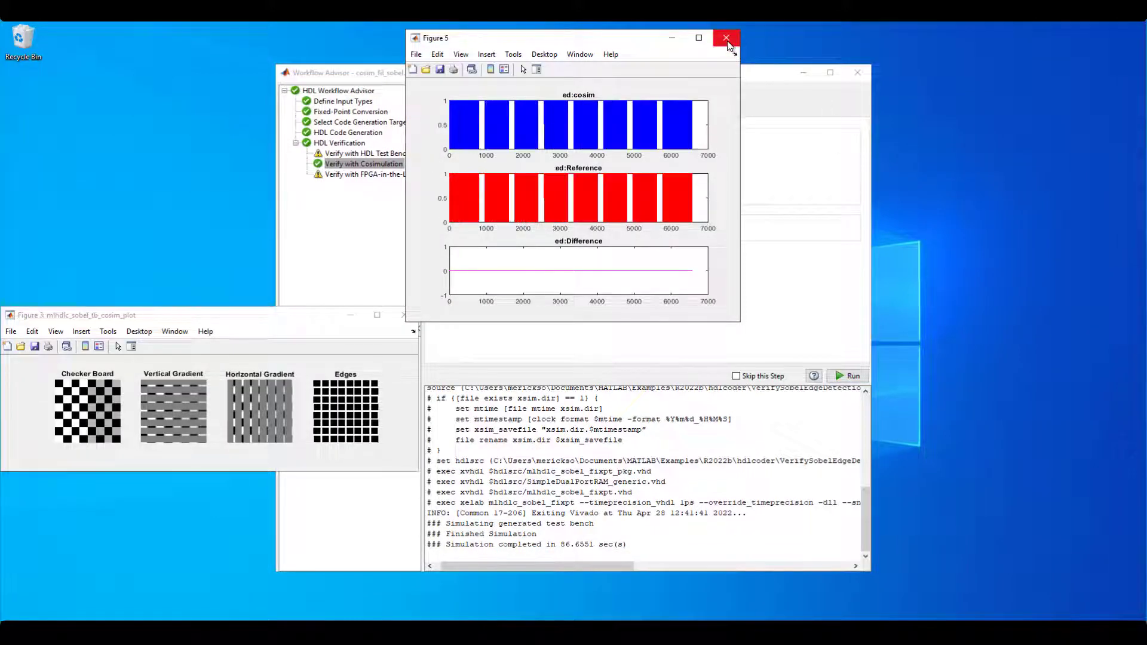
left_click(727, 41)
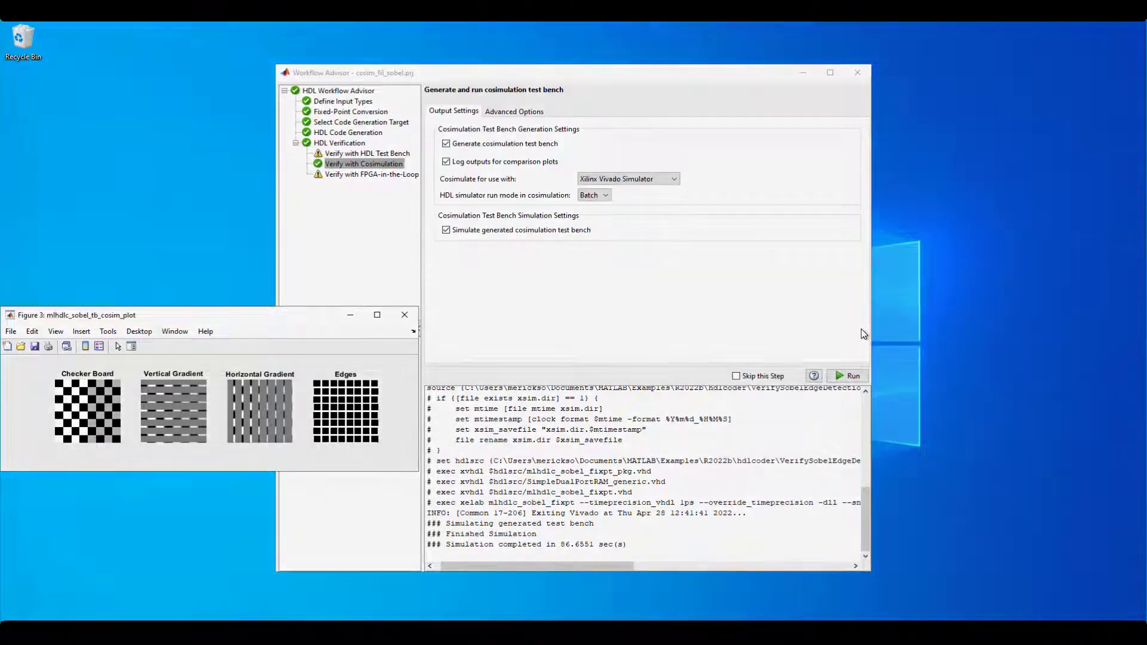
scroll(46, 402, "down", 5)
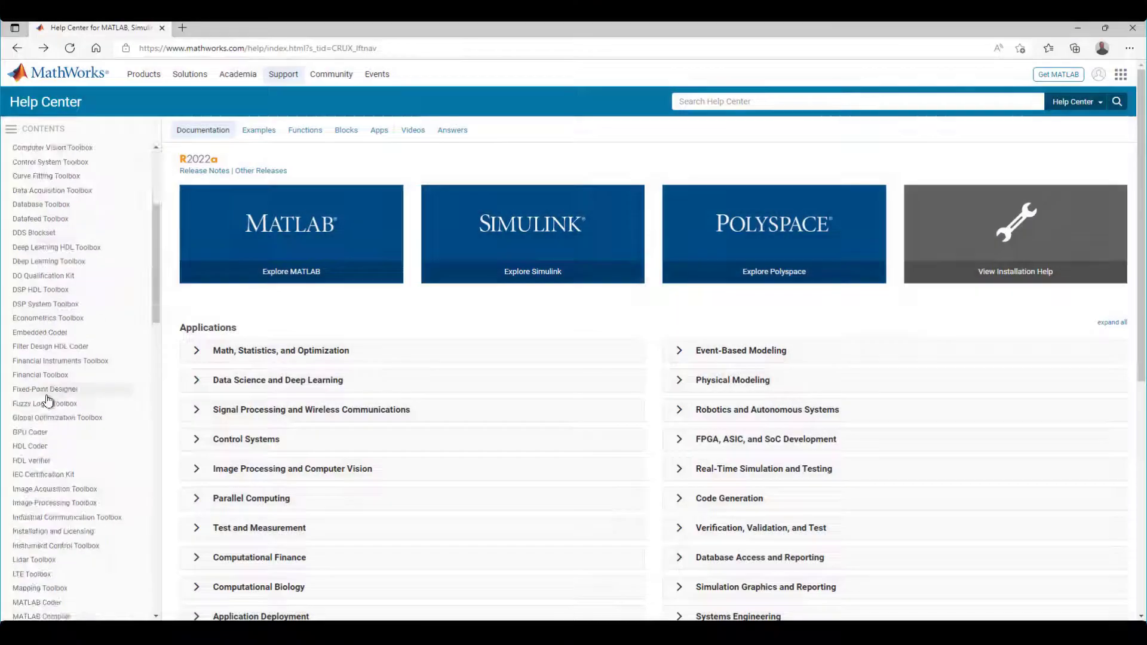
scroll(46, 353, "down", 3)
Go to HDL Verifier in the Help Center contents and show its Examples gallery
left_click(36, 319)
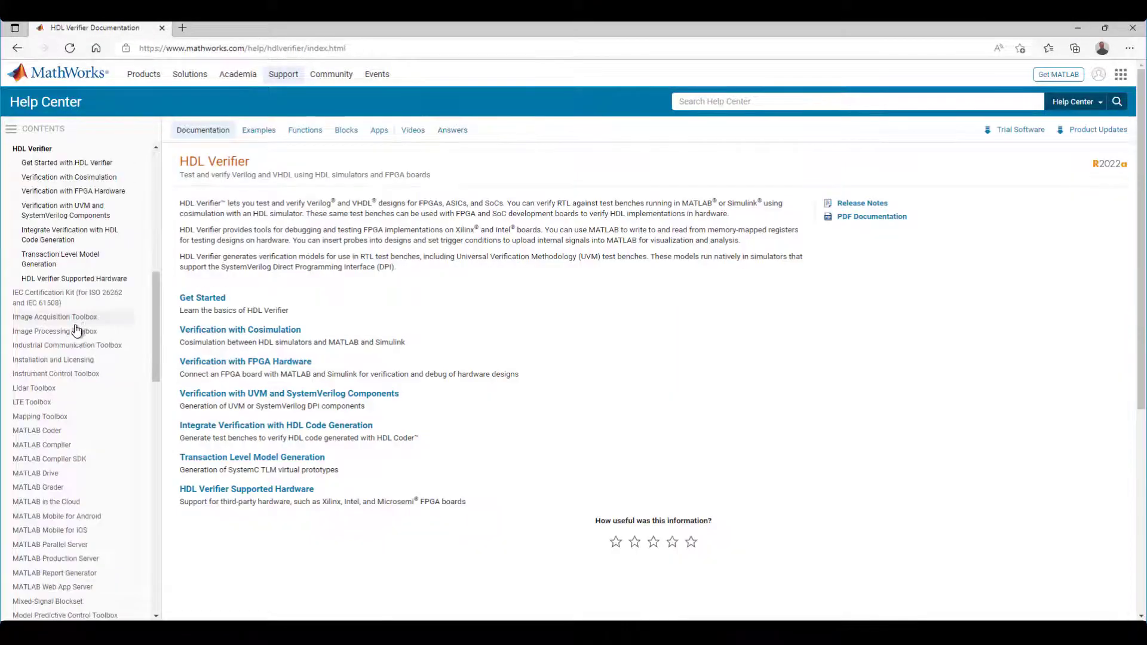
left_click(258, 132)
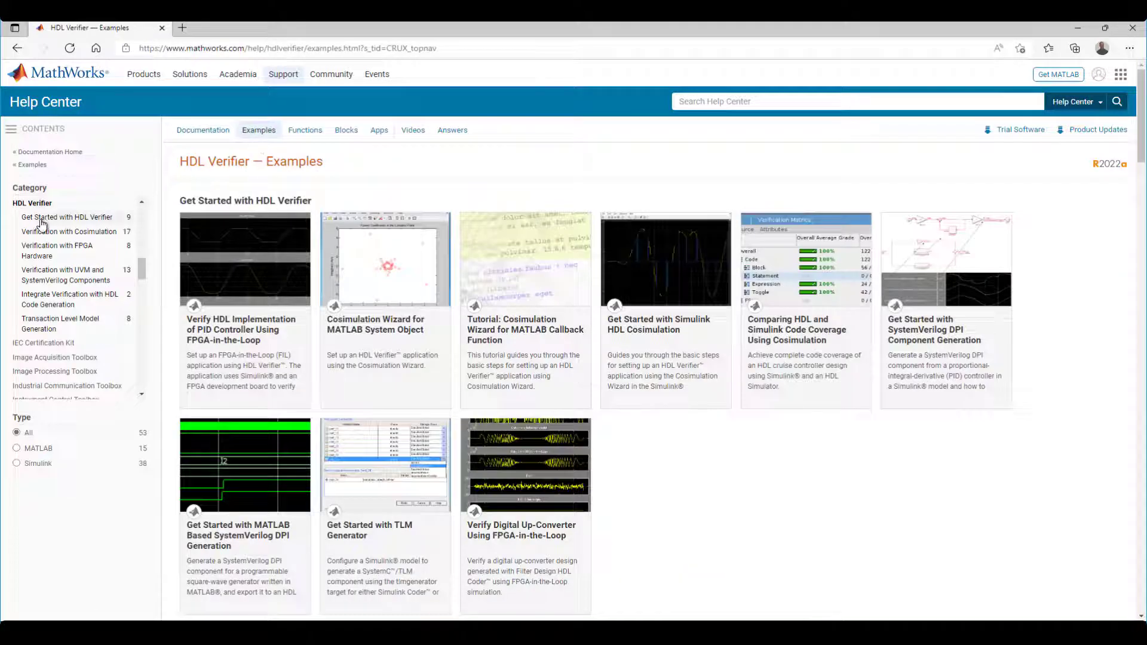
scroll(663, 467, "down", 4)
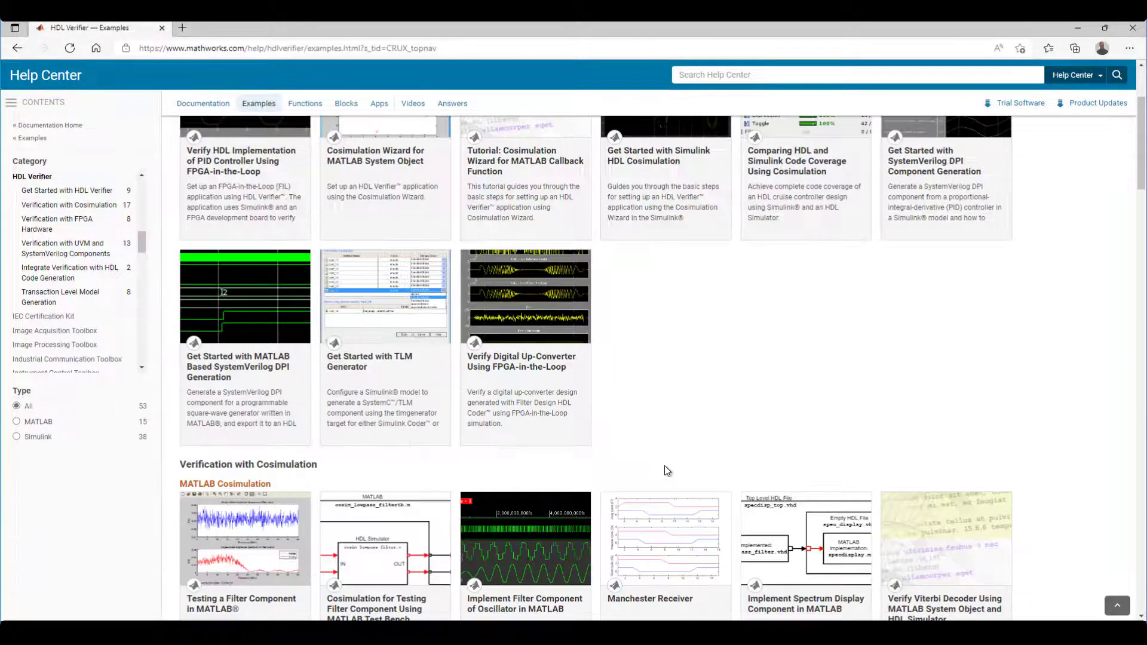
scroll(1078, 521, "down", 2)
scroll(1083, 528, "down", 1)
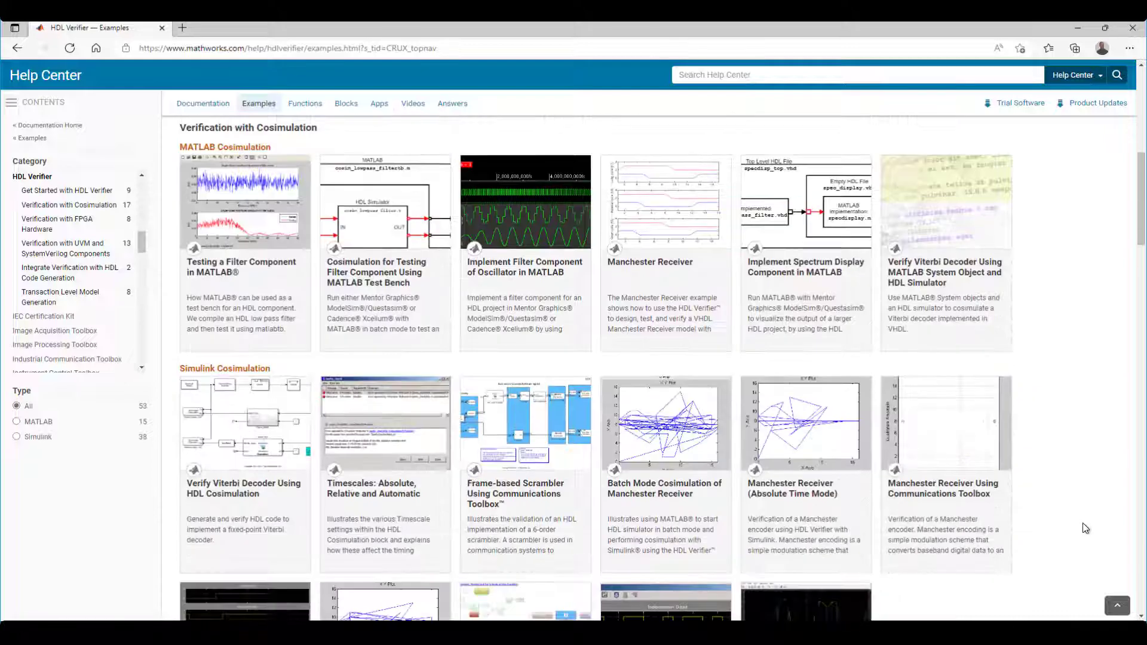
scroll(1084, 529, "down", 2)
scroll(1084, 530, "down", 1)
scroll(1087, 530, "down", 1)
scroll(1086, 530, "down", 1)
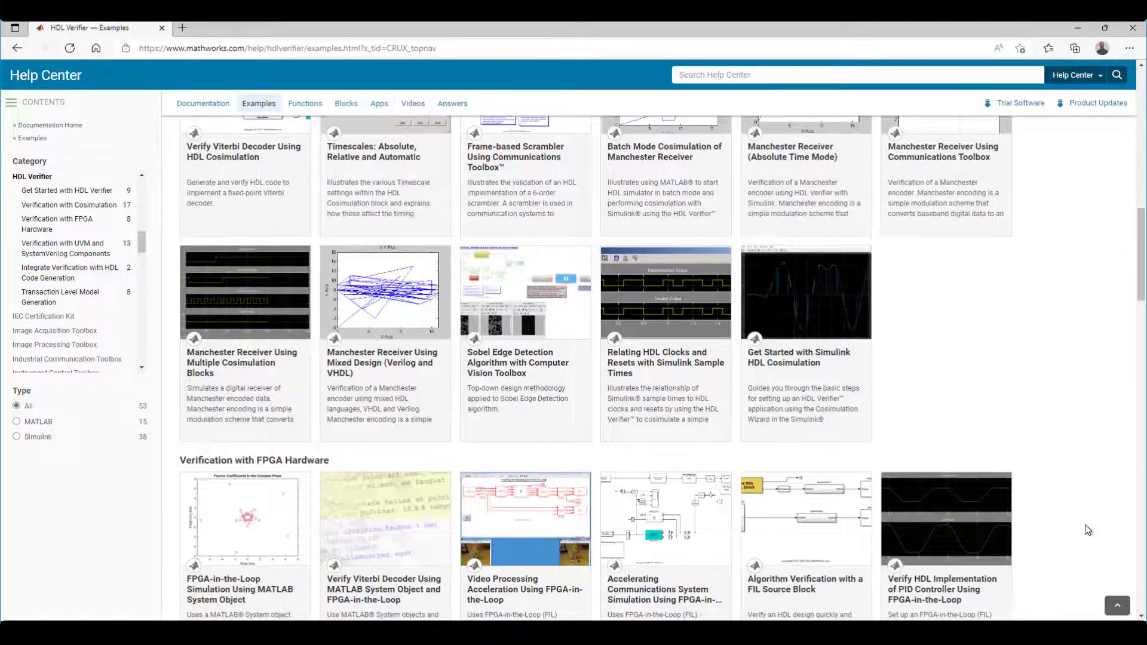
scroll(1087, 530, "down", 2)
scroll(1091, 531, "down", 1)
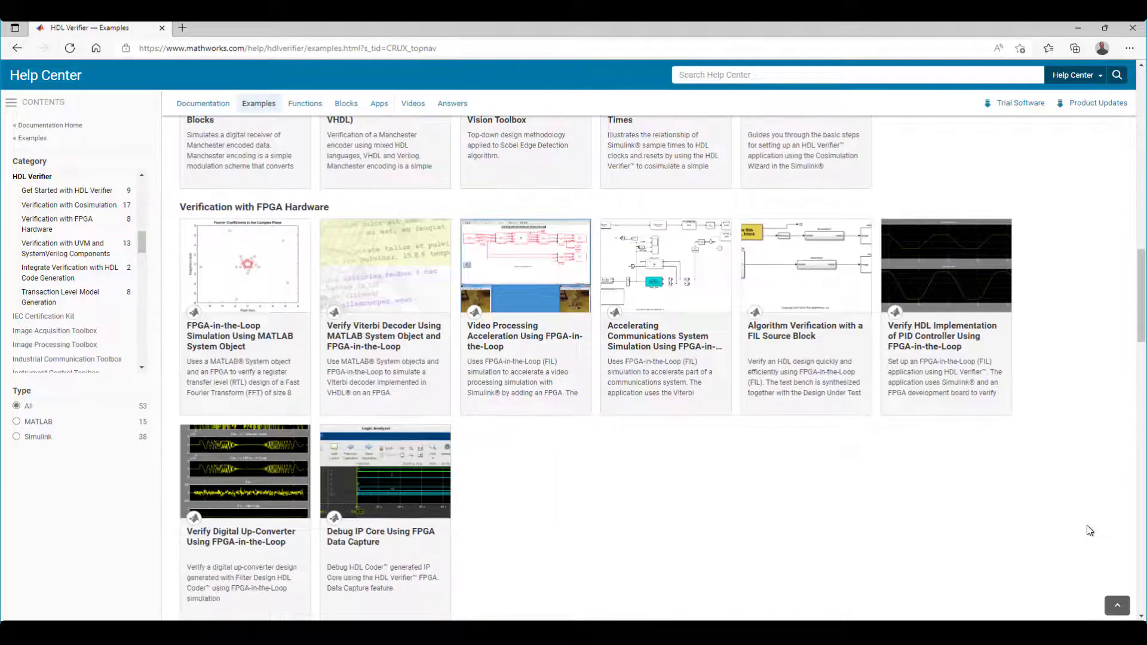
scroll(1090, 531, "down", 1)
scroll(1090, 530, "down", 1)
scroll(1090, 531, "down", 1)
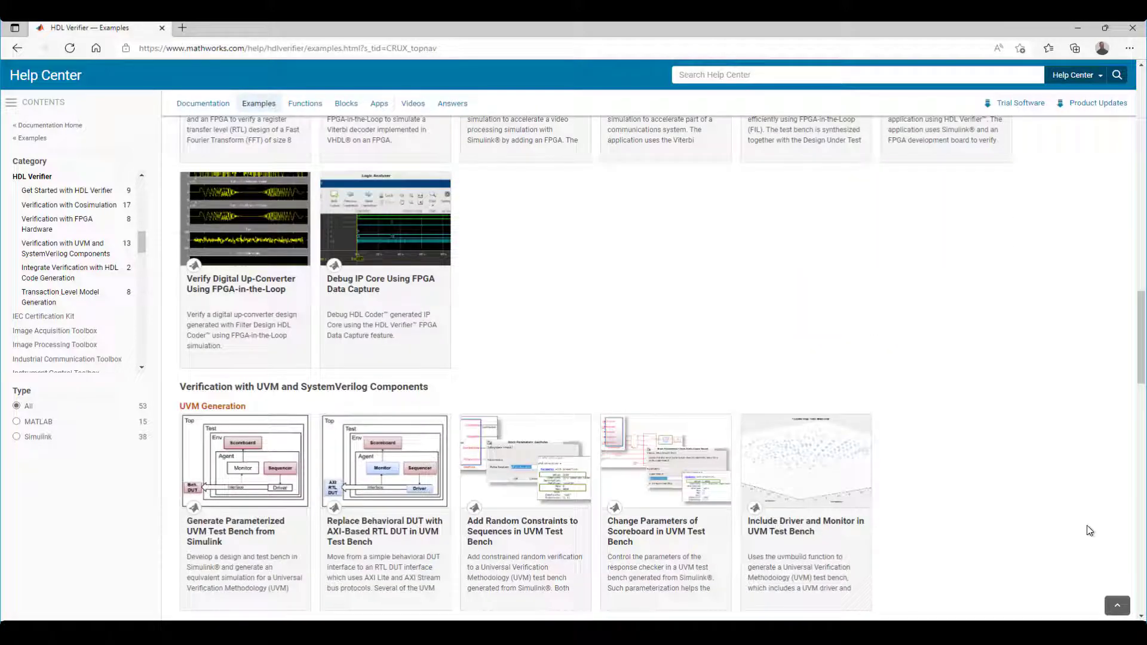
scroll(1090, 530, "down", 1)
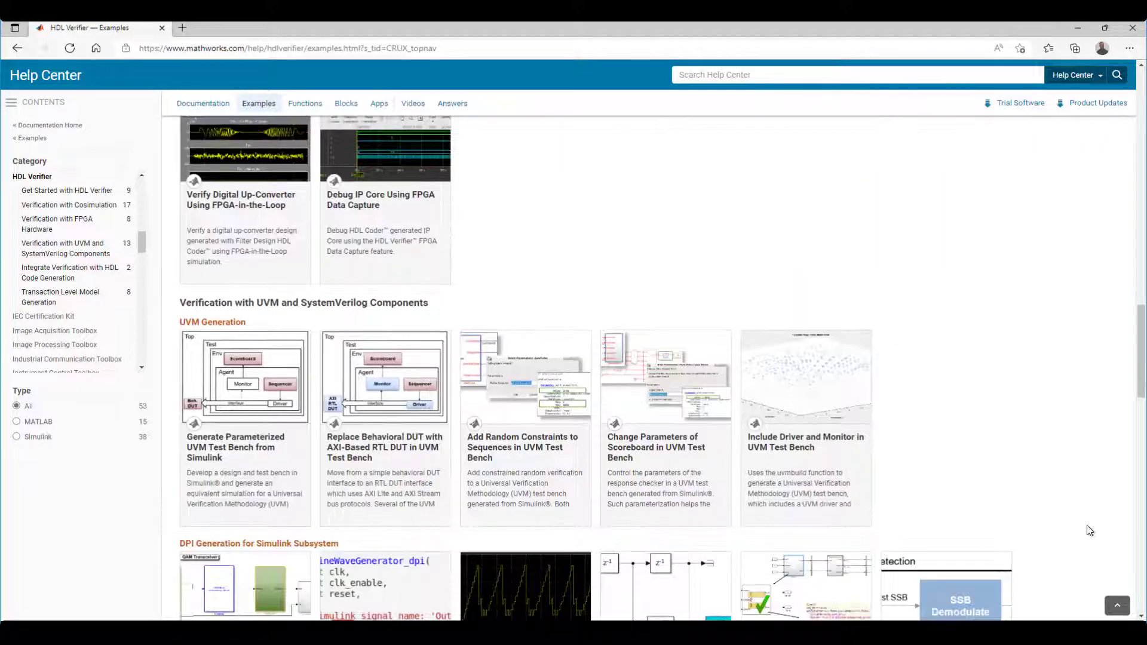
scroll(1089, 530, "down", 1)
scroll(1090, 531, "down", 1)
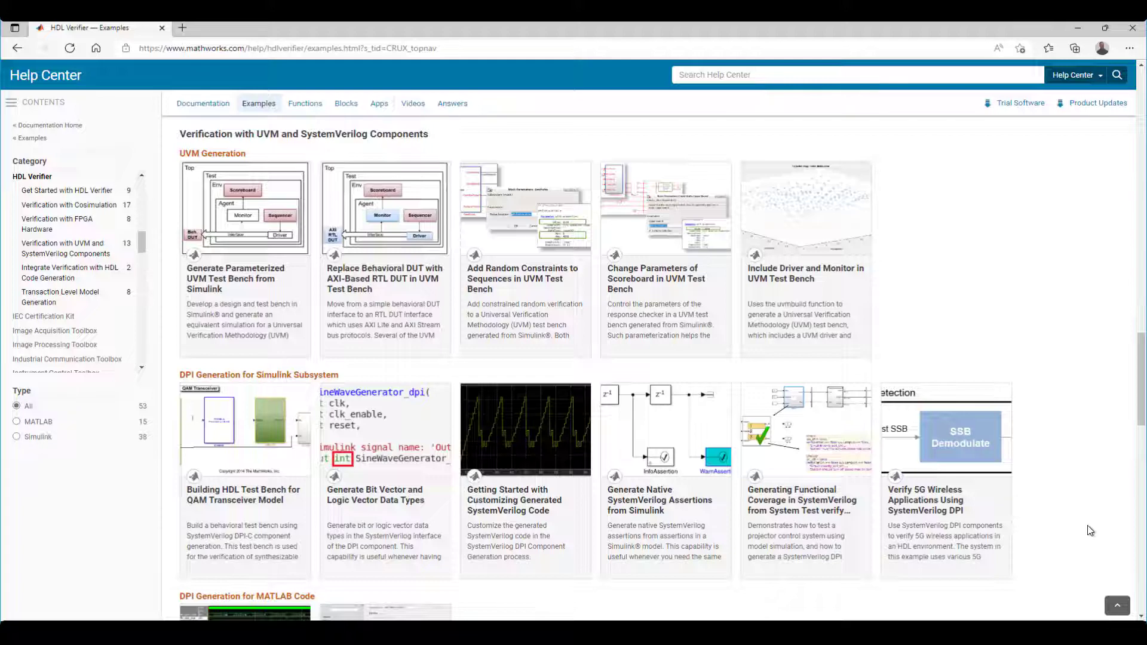
scroll(1090, 530, "down", 2)
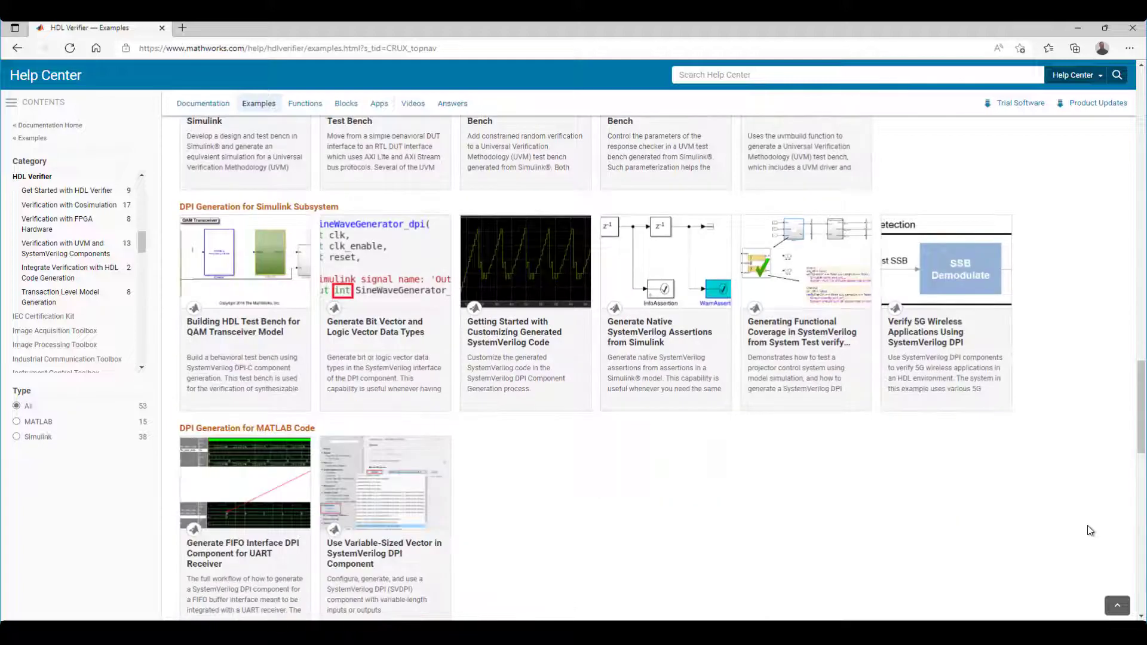
scroll(1090, 531, "down", 1)
scroll(1090, 531, "down", 1)
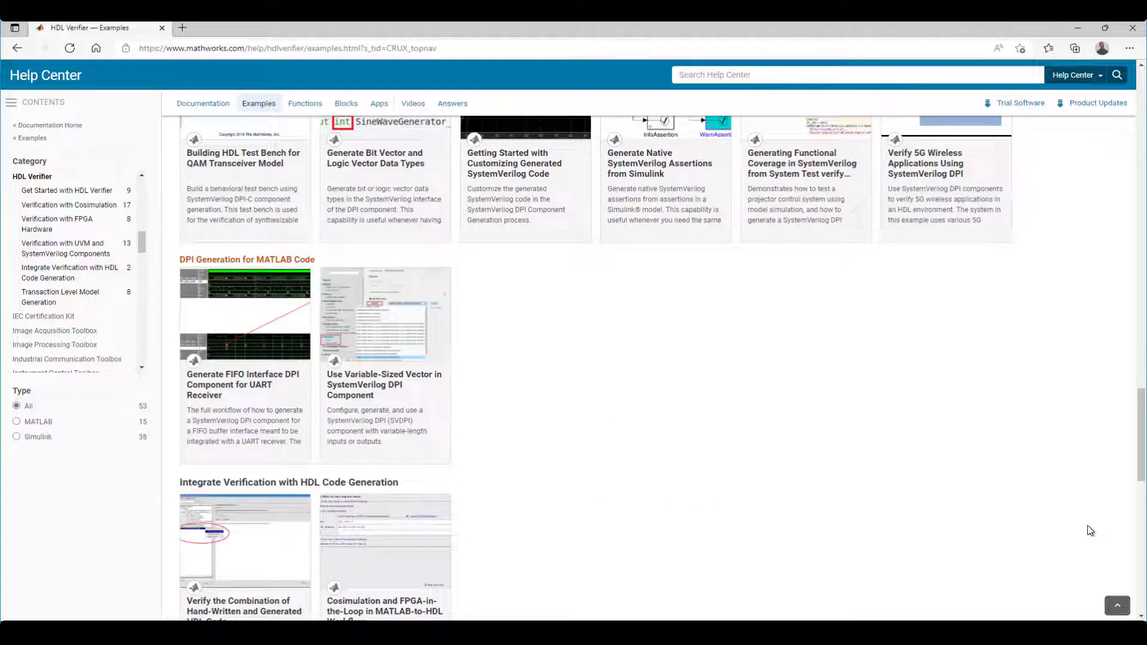
scroll(1090, 531, "down", 2)
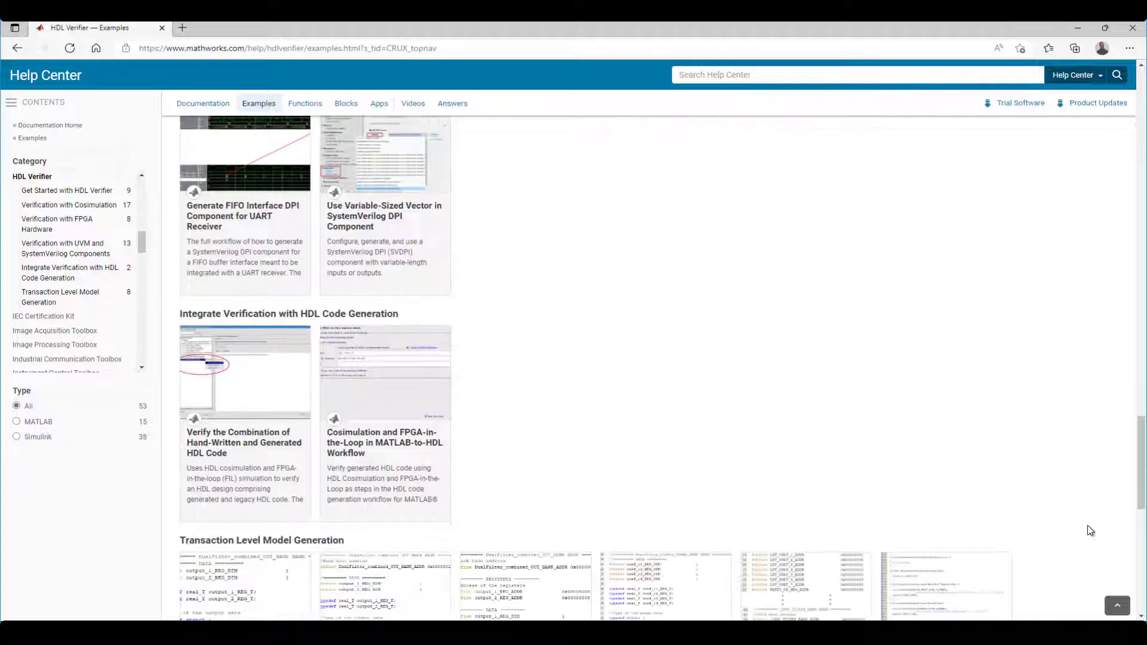
scroll(1090, 531, "down", 1)
scroll(1090, 531, "down", 1)
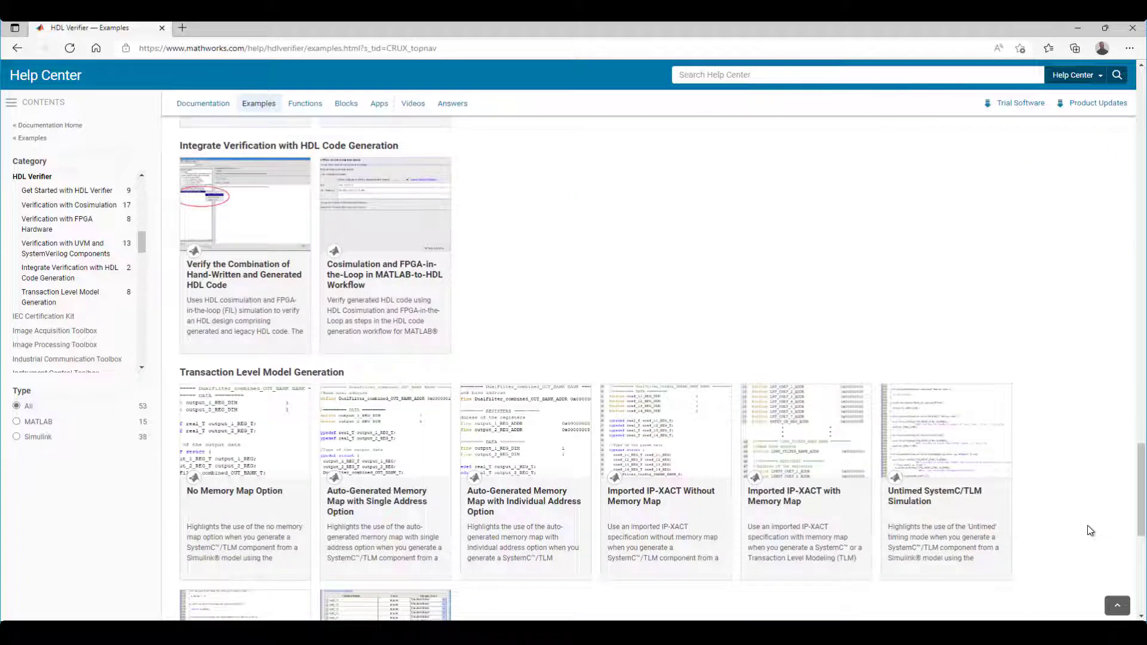
scroll(1090, 530, "down", 1)
scroll(1090, 530, "down", 1)
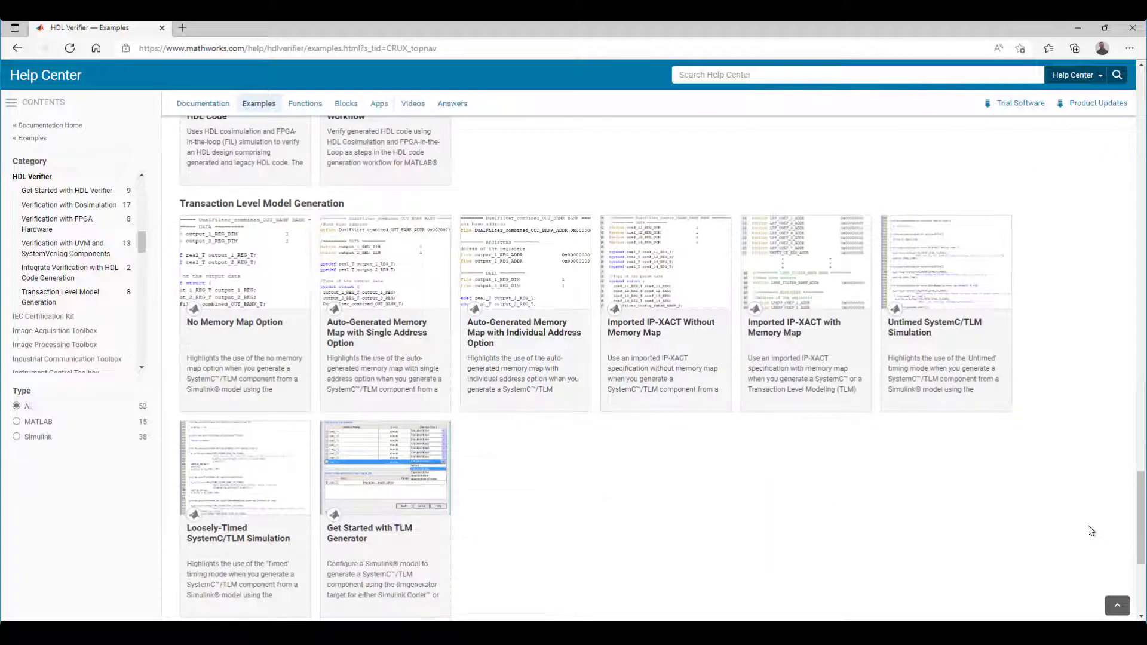
scroll(1089, 531, "down", 1)
scroll(1091, 530, "down", 1)
scroll(1090, 530, "down", 1)
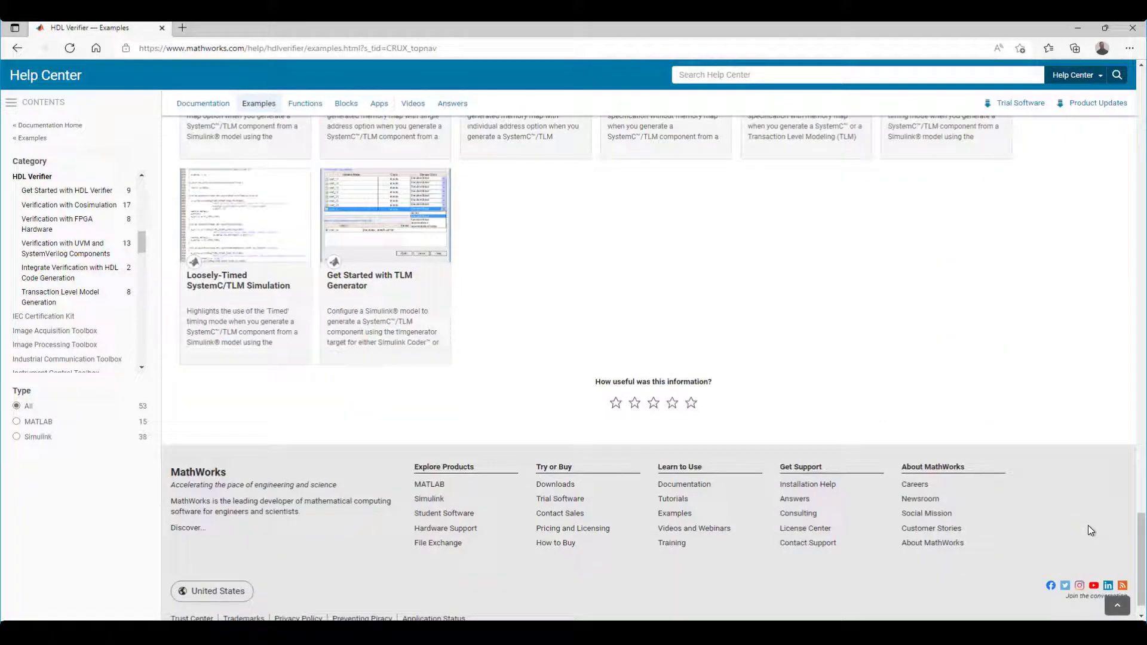